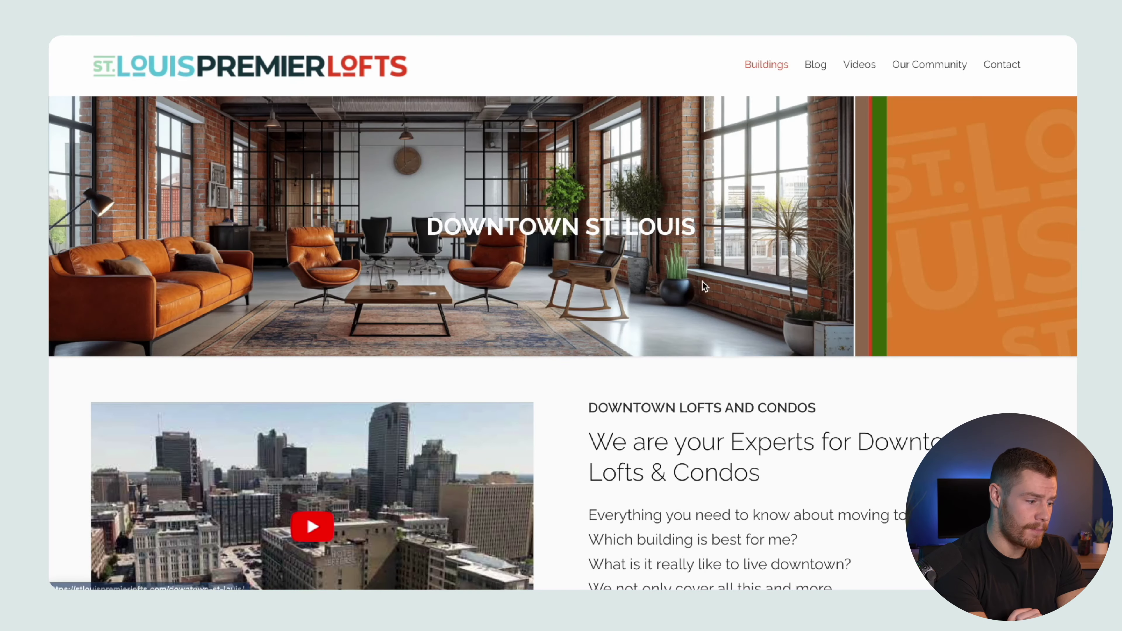
Review the Downtown St. Louis page, then open the 10th Street Lofts listings and examine the building's description and inquiry form.
scroll(682, 345, down, 15)
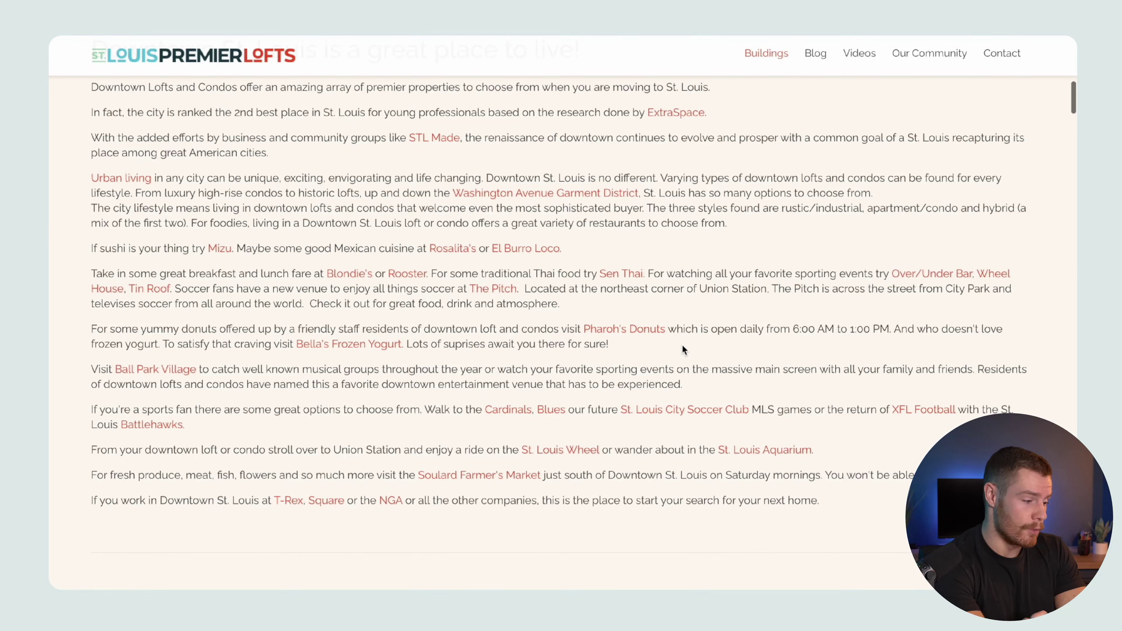
scroll(682, 344, up, 2)
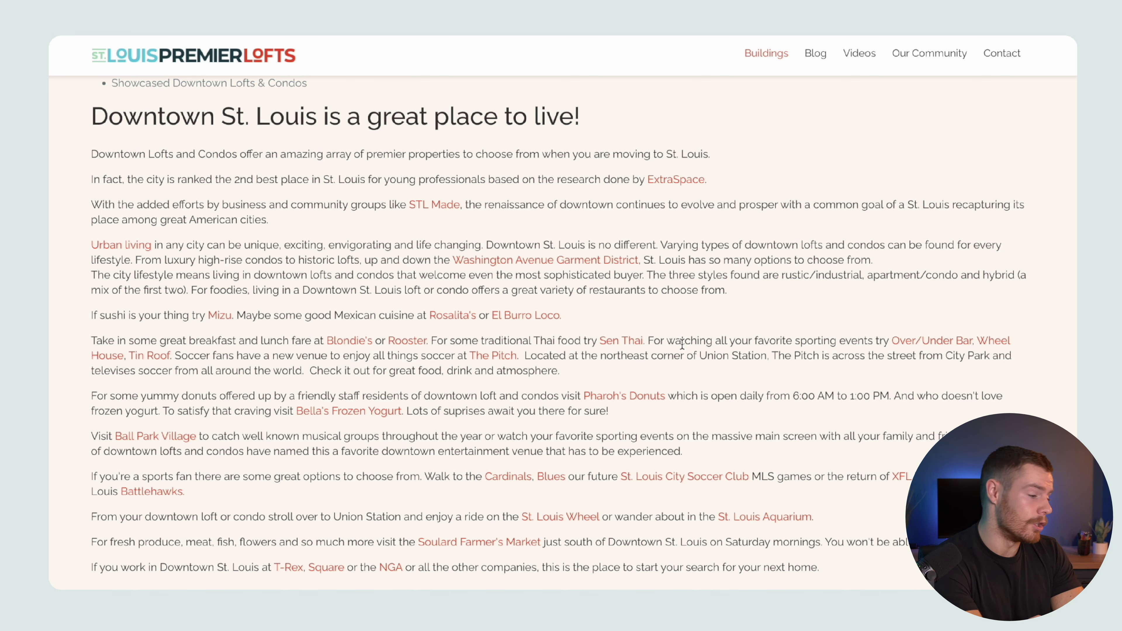
scroll(682, 344, down, 20)
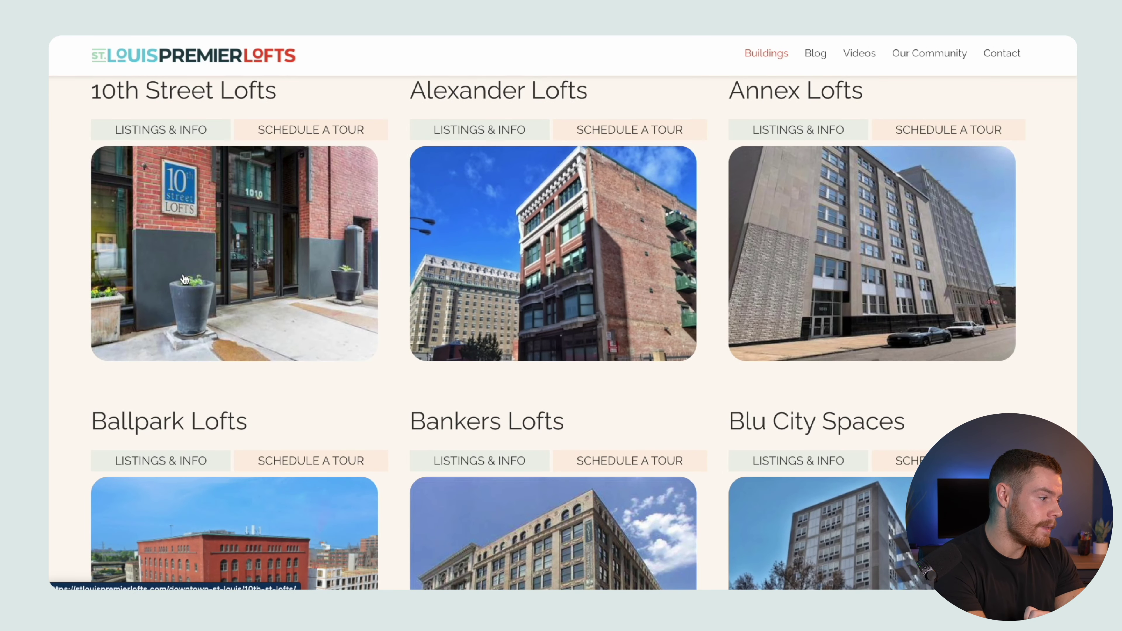
click(183, 130)
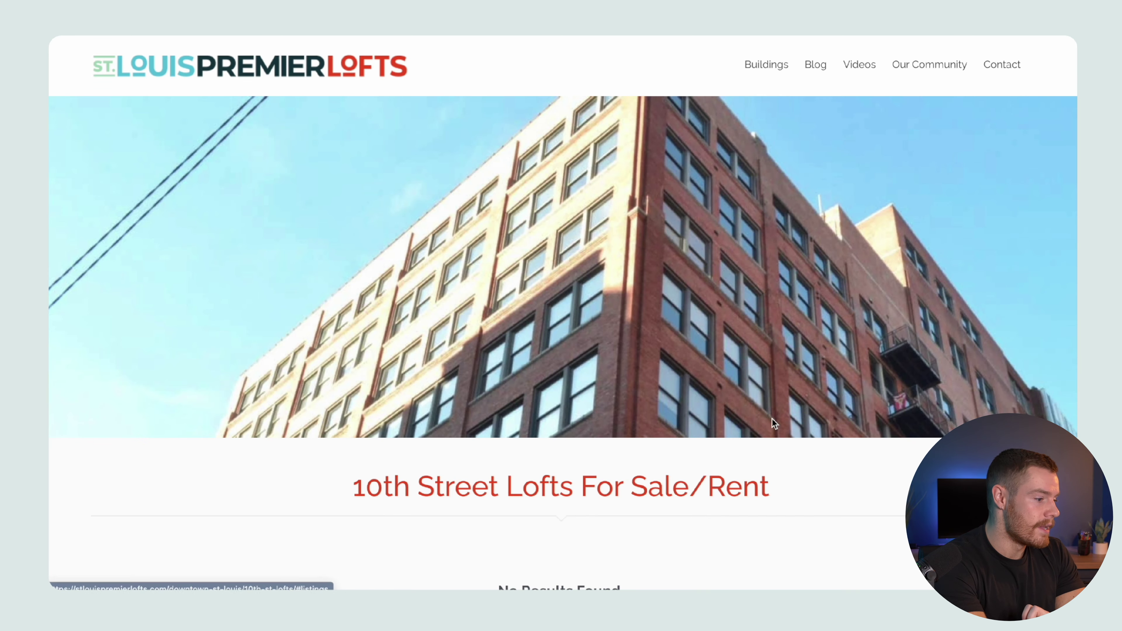
scroll(771, 420, down, 10)
scroll(771, 418, down, 5)
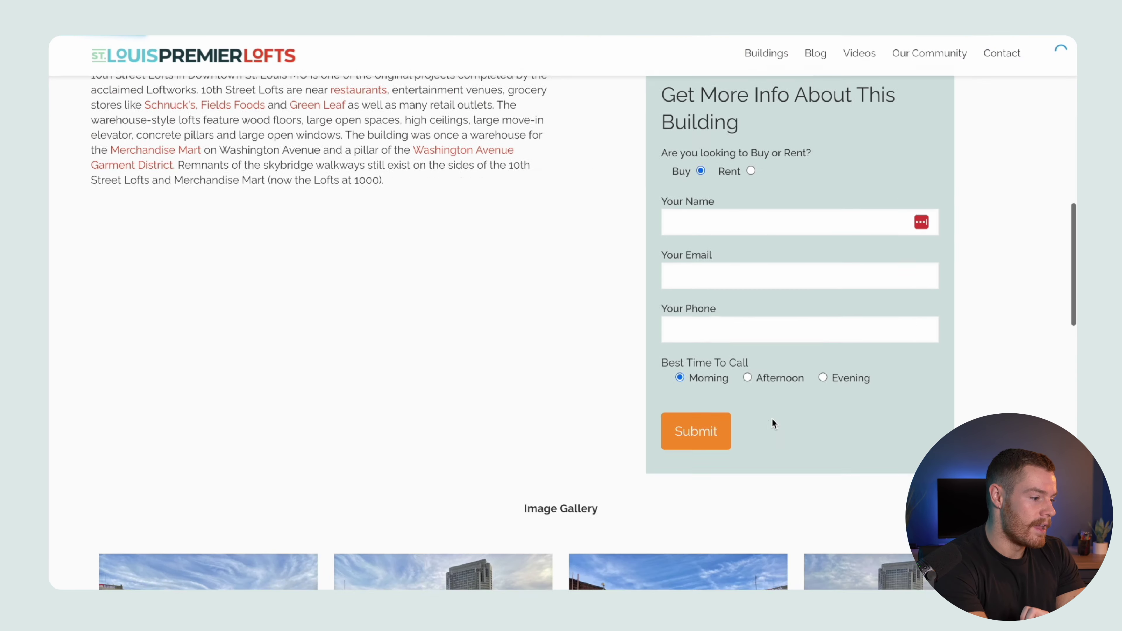
scroll(772, 418, up, 3)
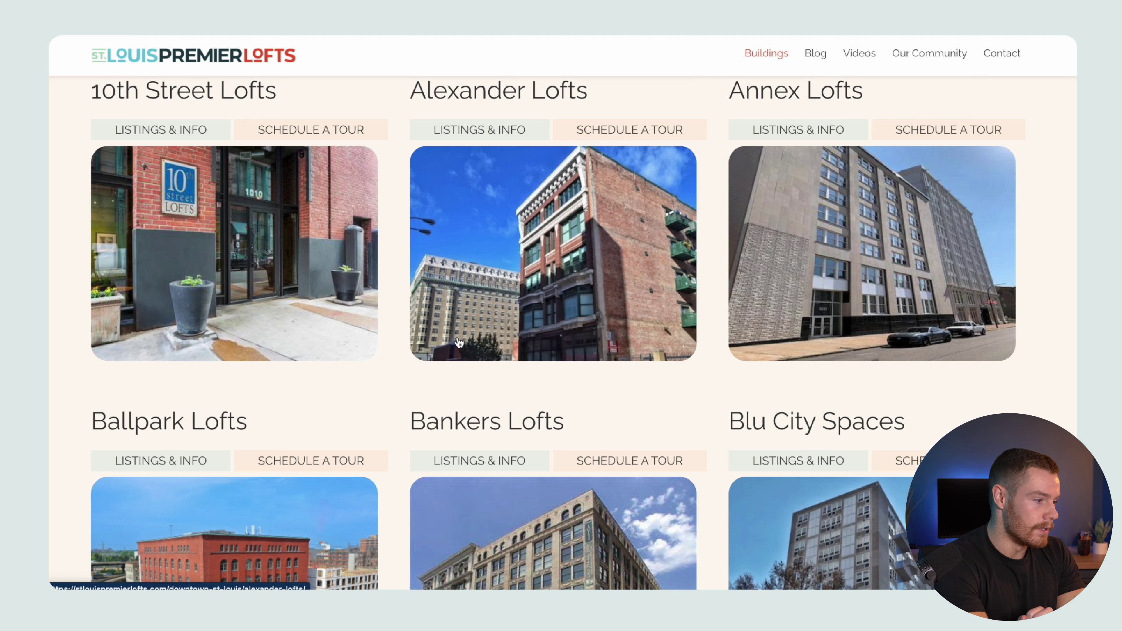
Open the Alexander Lofts listings and review the building's description, location details and map.
click(514, 133)
scroll(712, 405, down, 8)
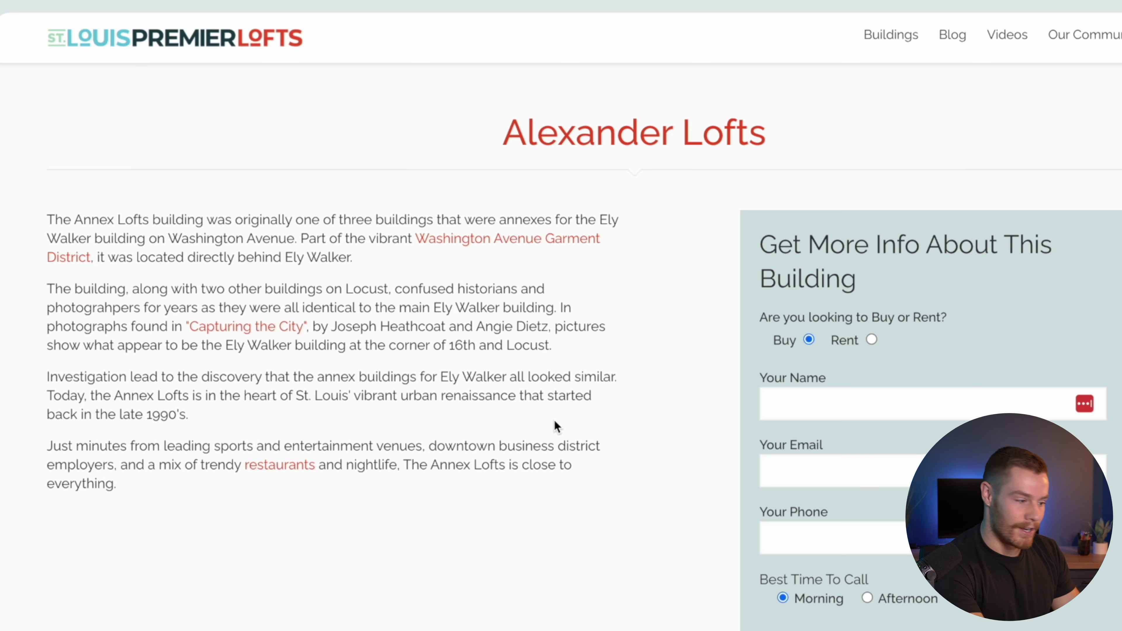
scroll(659, 515, down, 15)
scroll(659, 514, up, 6)
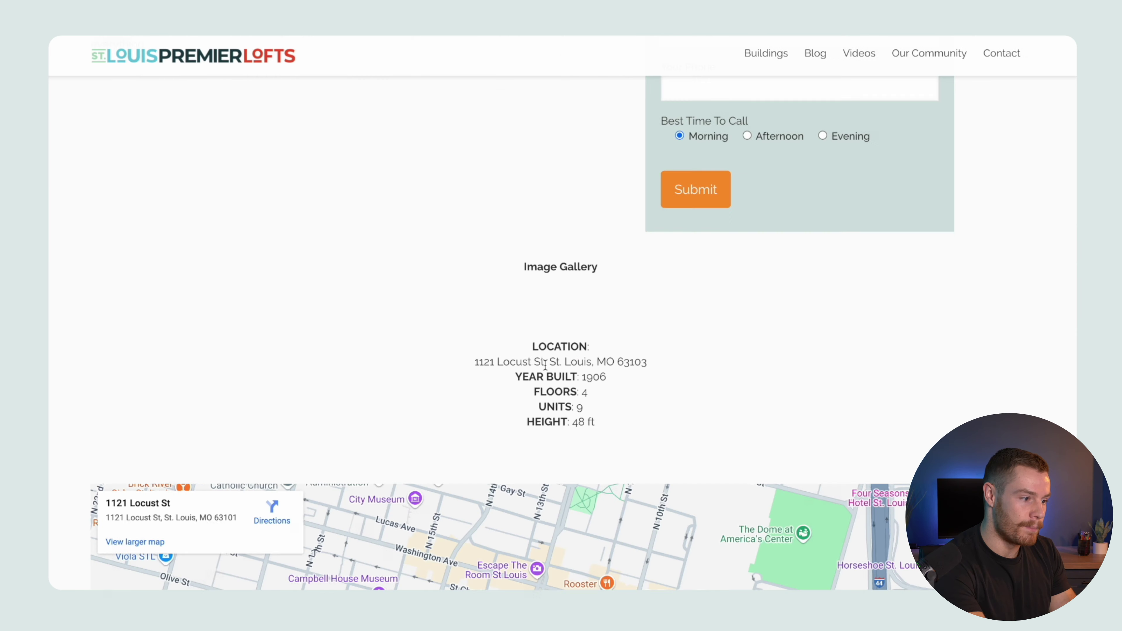
scroll(839, 132, up, 10)
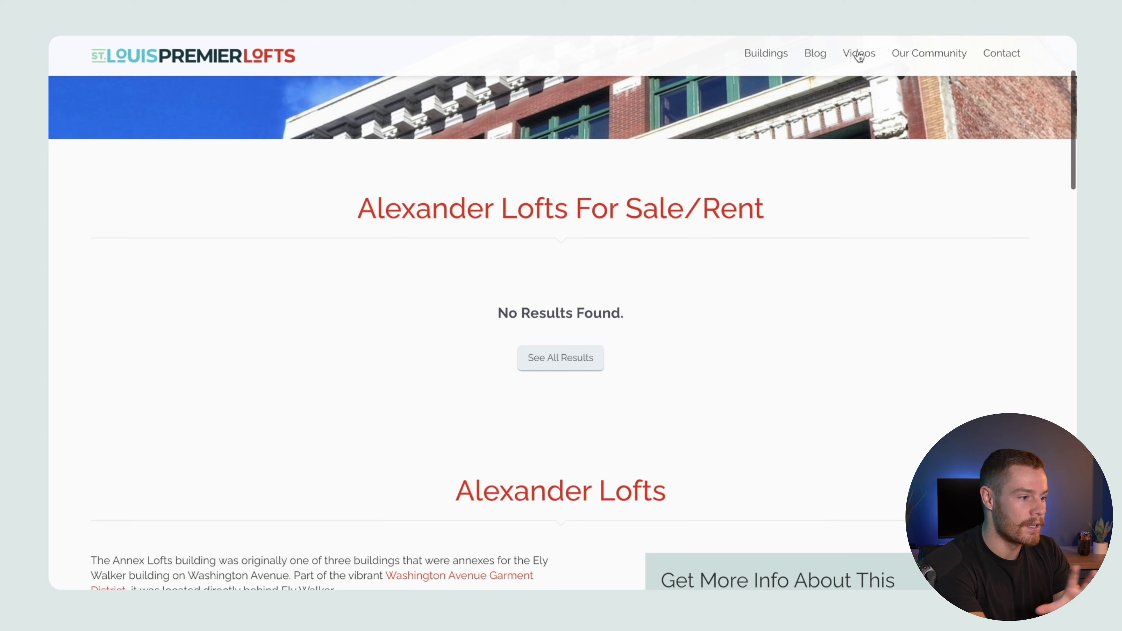
Open the blog, and review the home page's introduction, featured communities and local articles.
click(822, 55)
scroll(721, 376, down, 5)
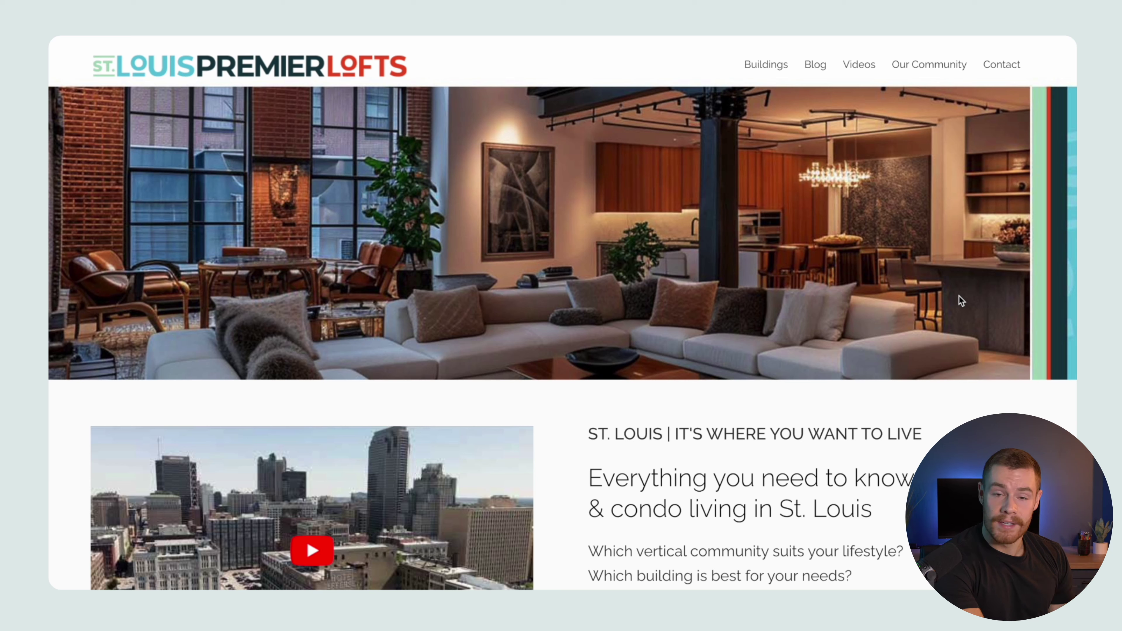
scroll(561, 309, down, 5)
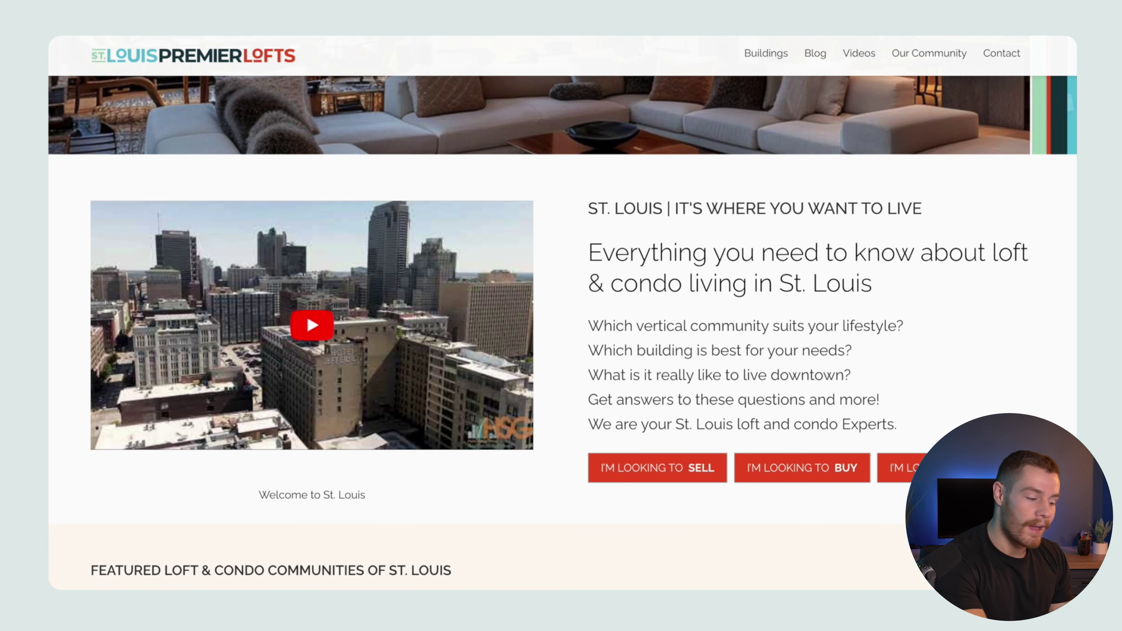
scroll(561, 310, down, 5)
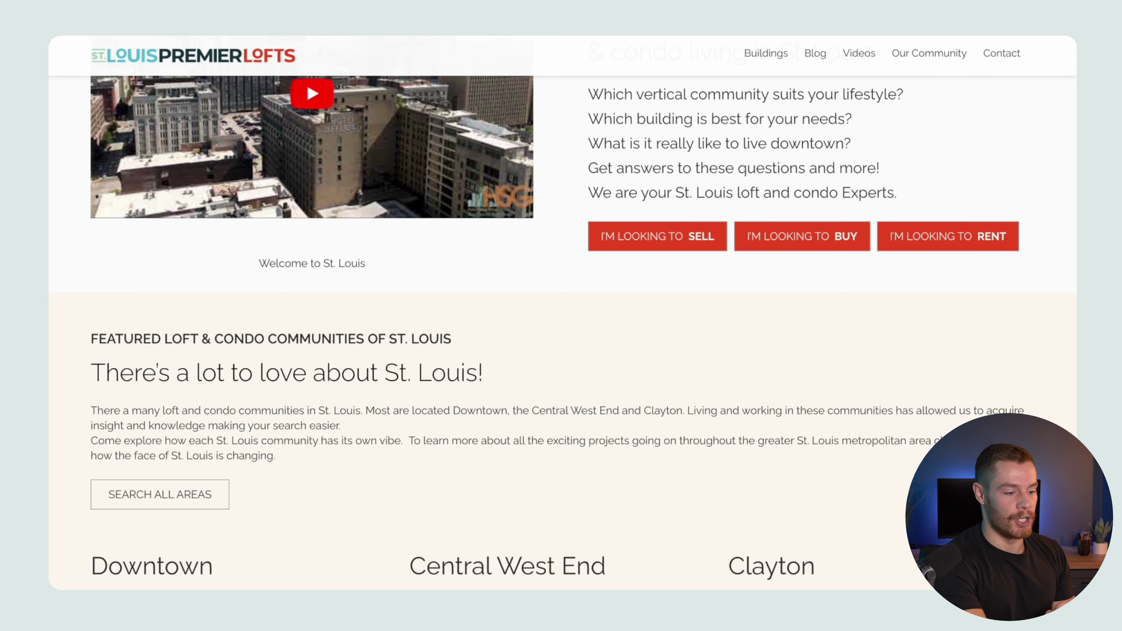
scroll(561, 310, down, 10)
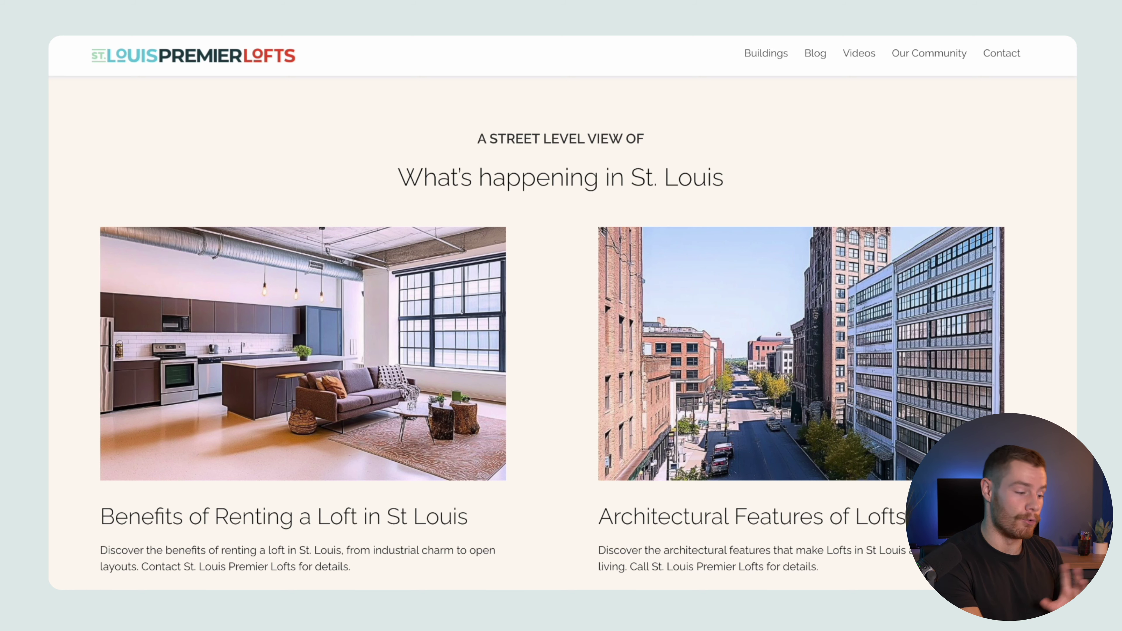
scroll(561, 309, down, 3)
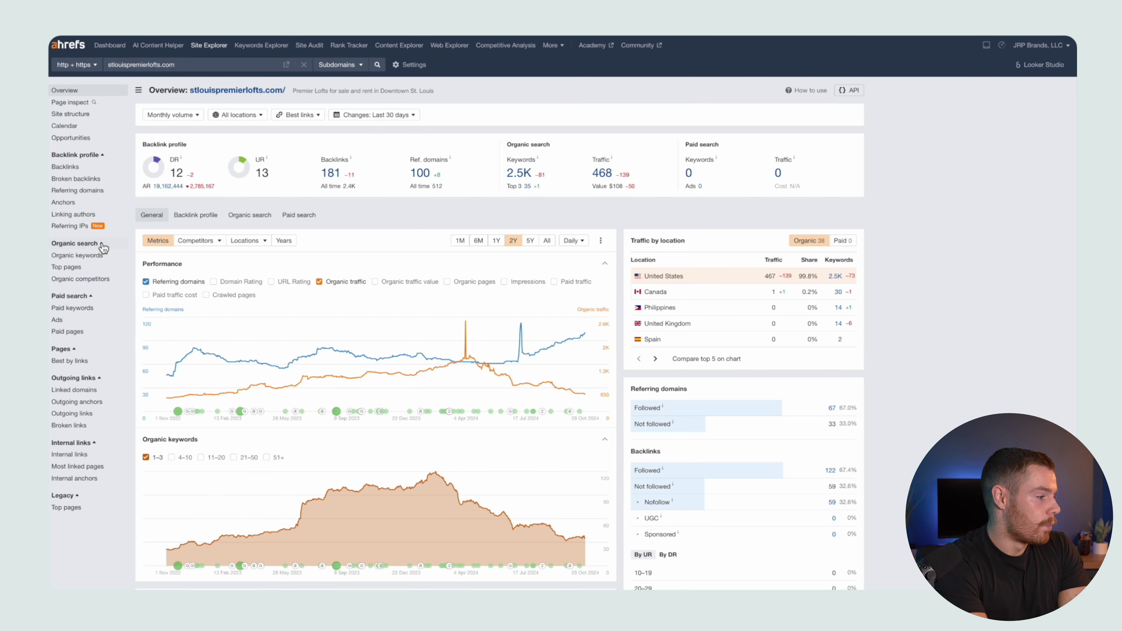
In Ahrefs, open the organic keywords report for stlouispremierlofts.com and set the date comparison to Don't compare.
click(100, 255)
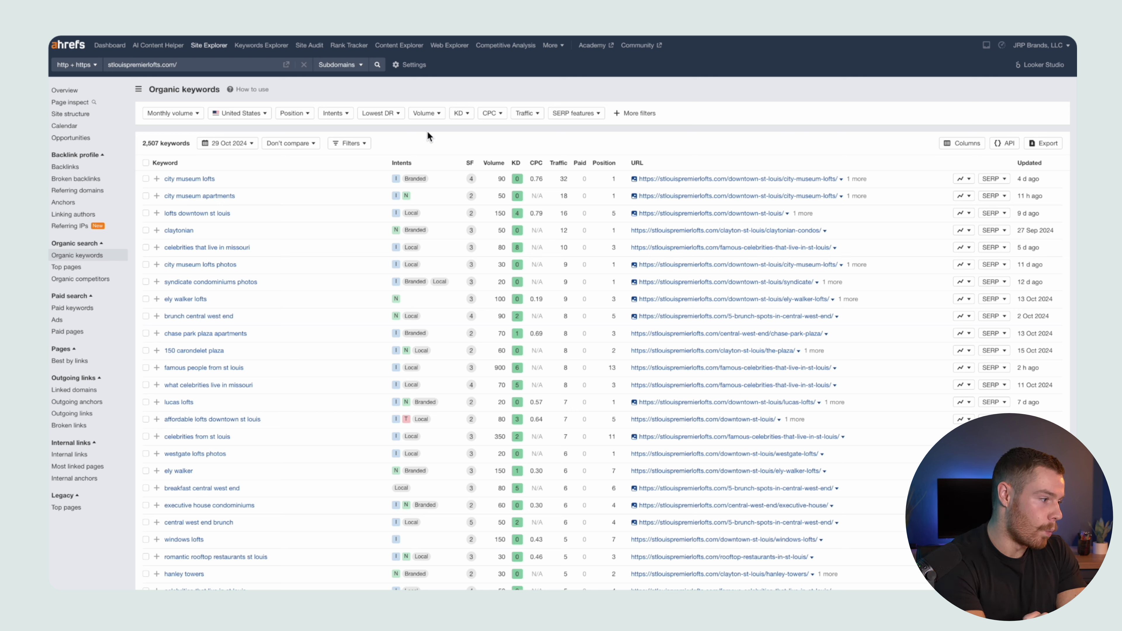
click(307, 144)
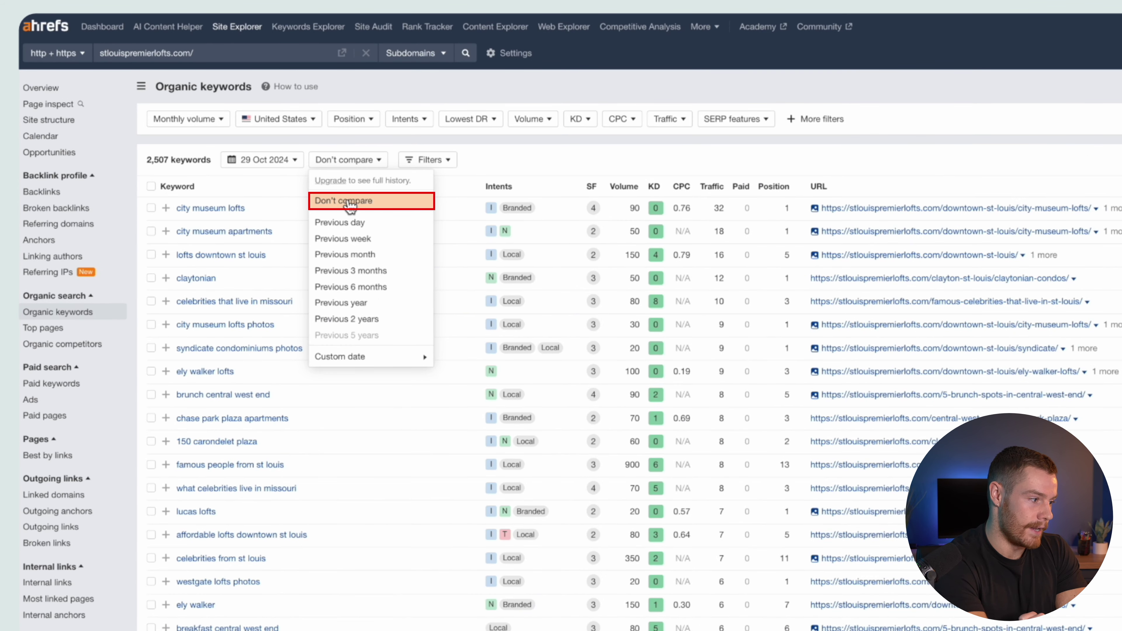
click(350, 202)
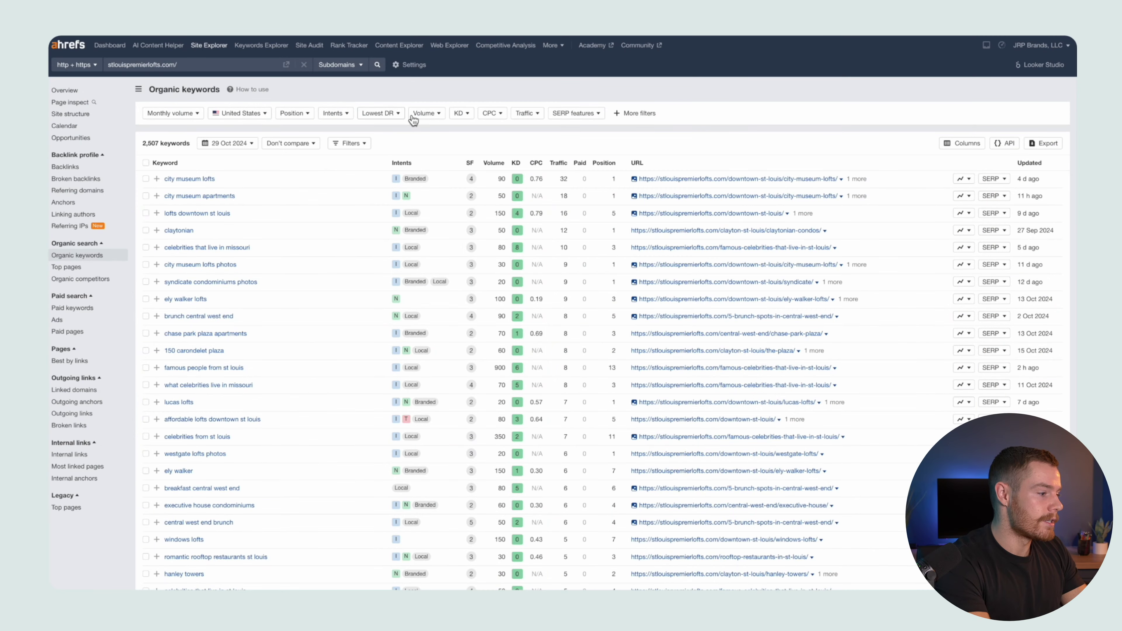
Set the organic keywords filters to a volume from 20 and a KD up to 20.
click(435, 114)
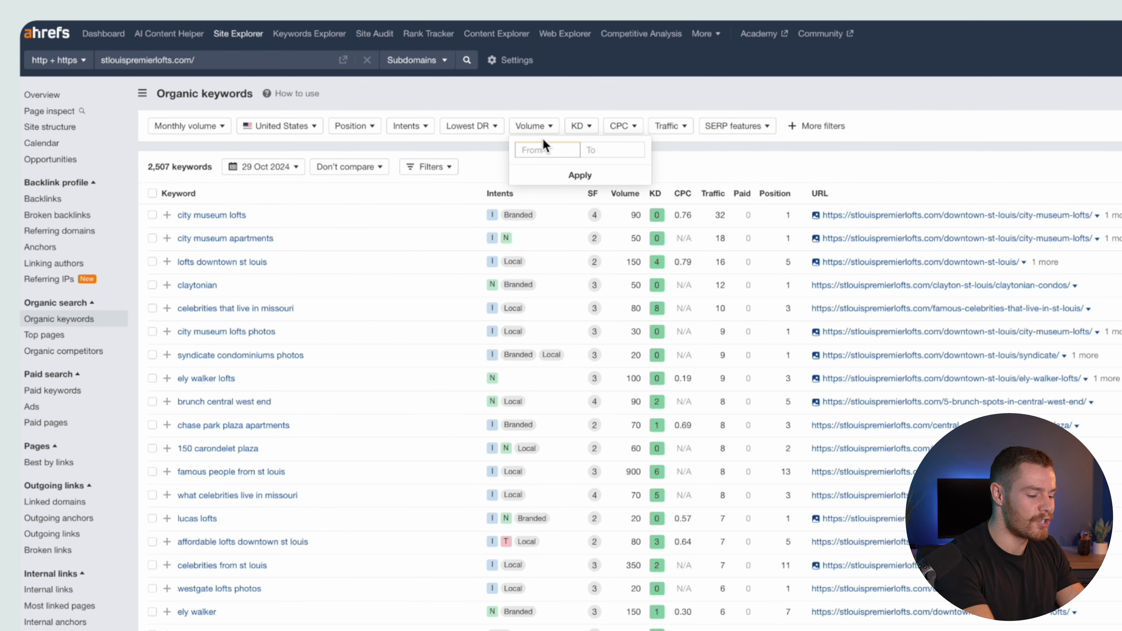
text(20)
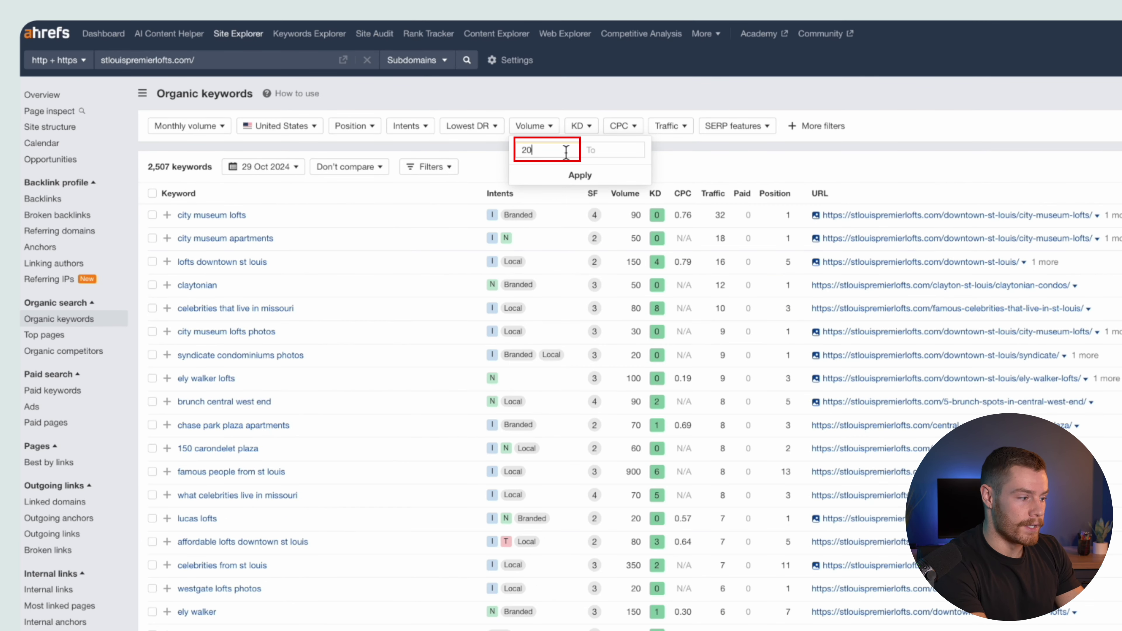
click(580, 176)
click(637, 129)
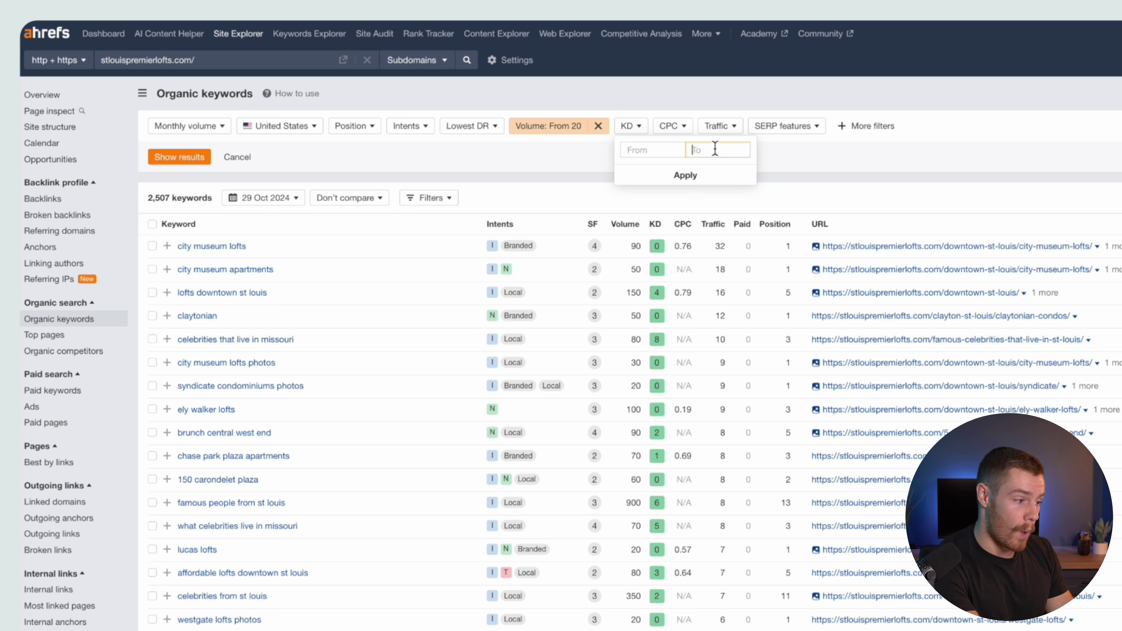
text(20)
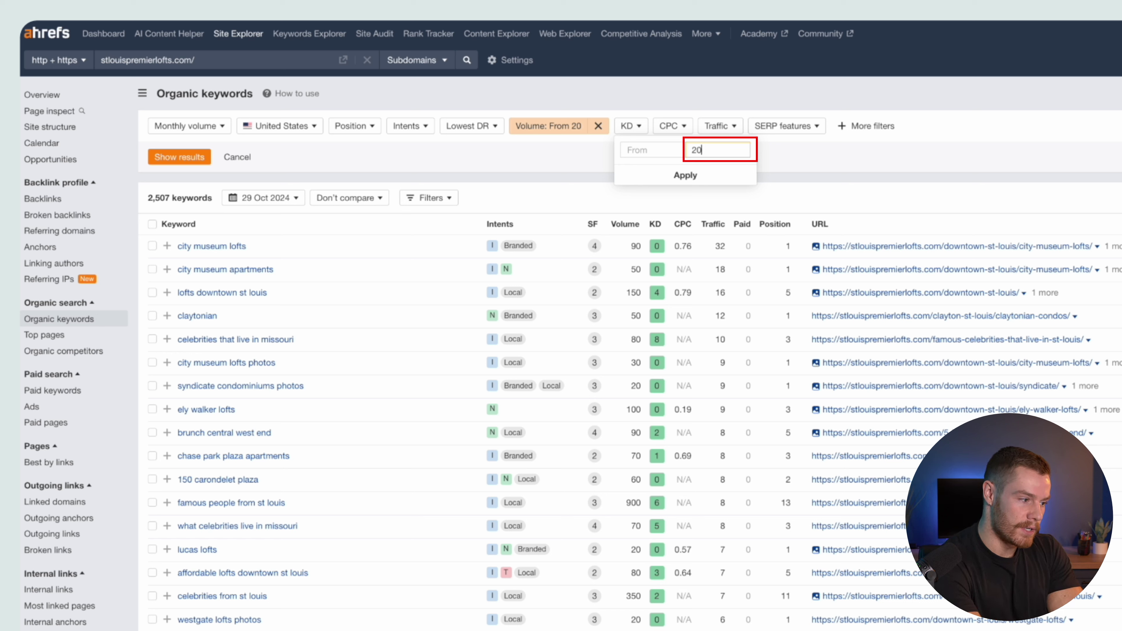
click(686, 176)
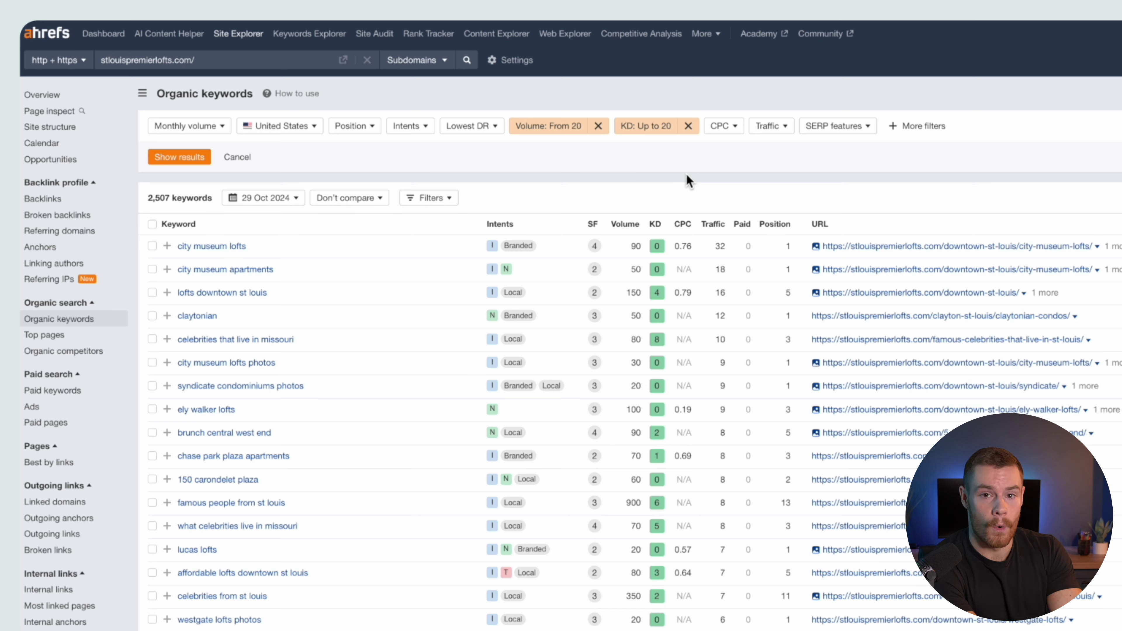
click(653, 131)
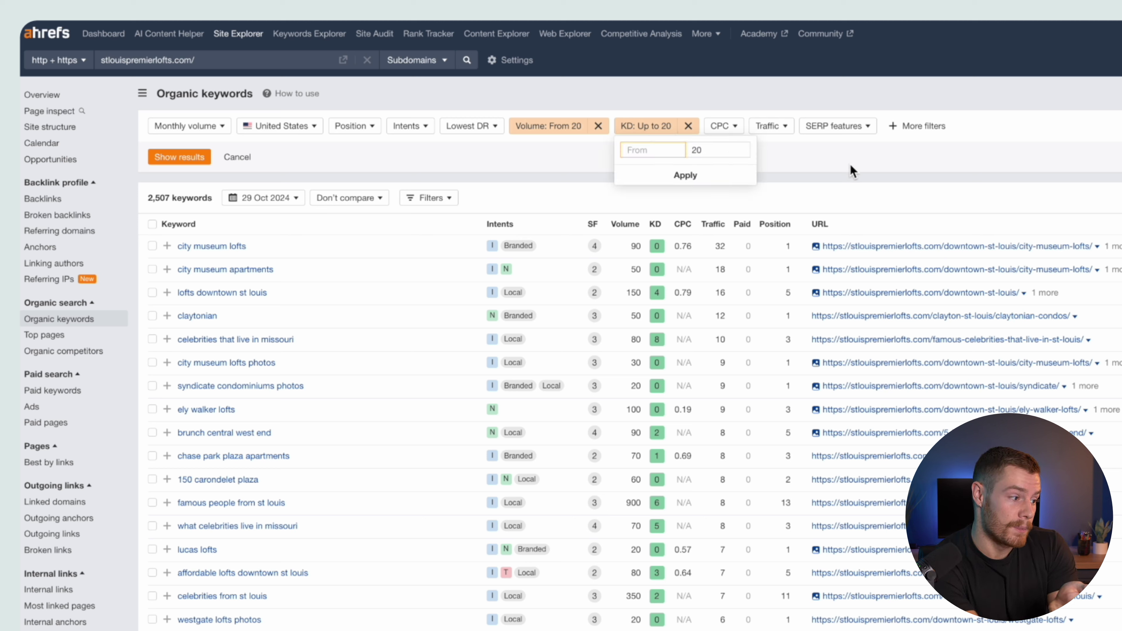
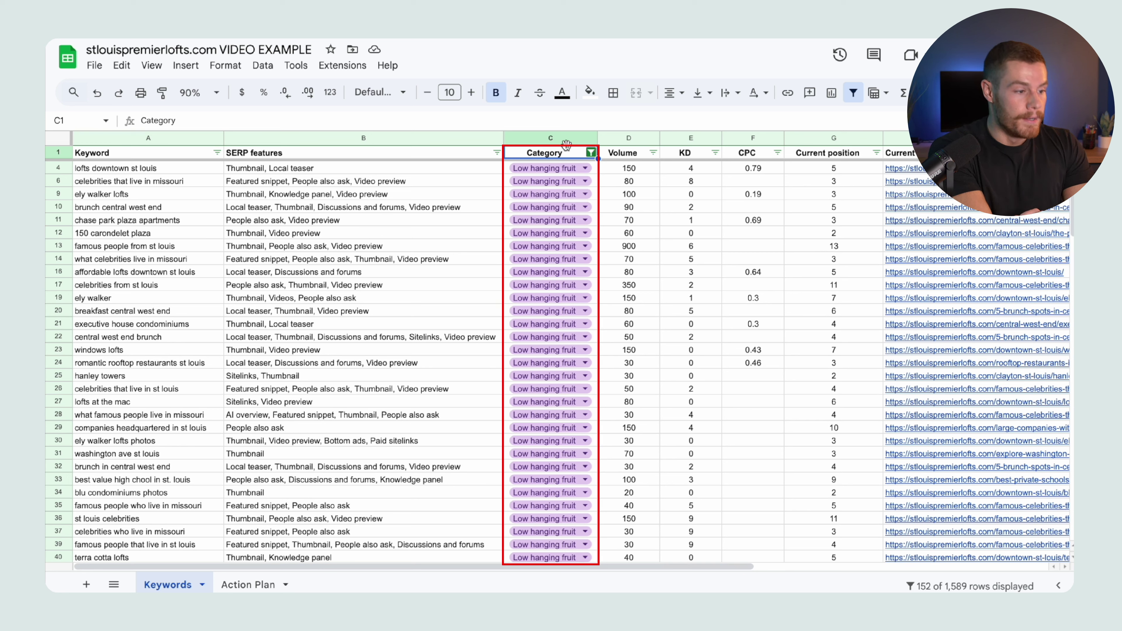
In the Google Sheets keyword list, filter the KD column to values less than 10 and look over the first two keywords.
click(715, 153)
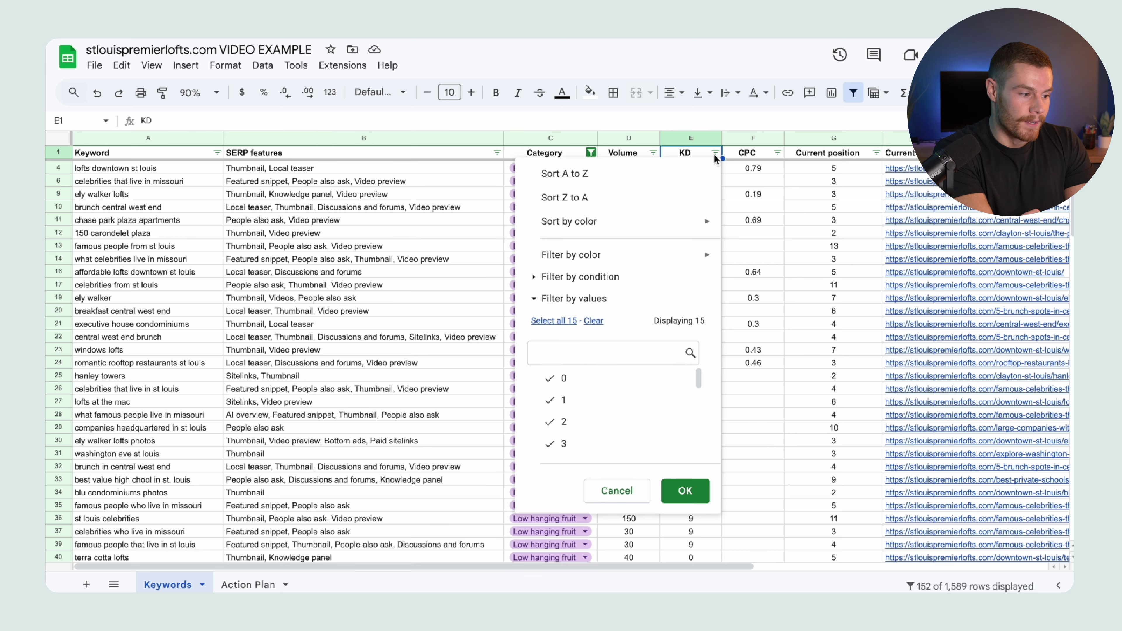
click(599, 277)
click(574, 303)
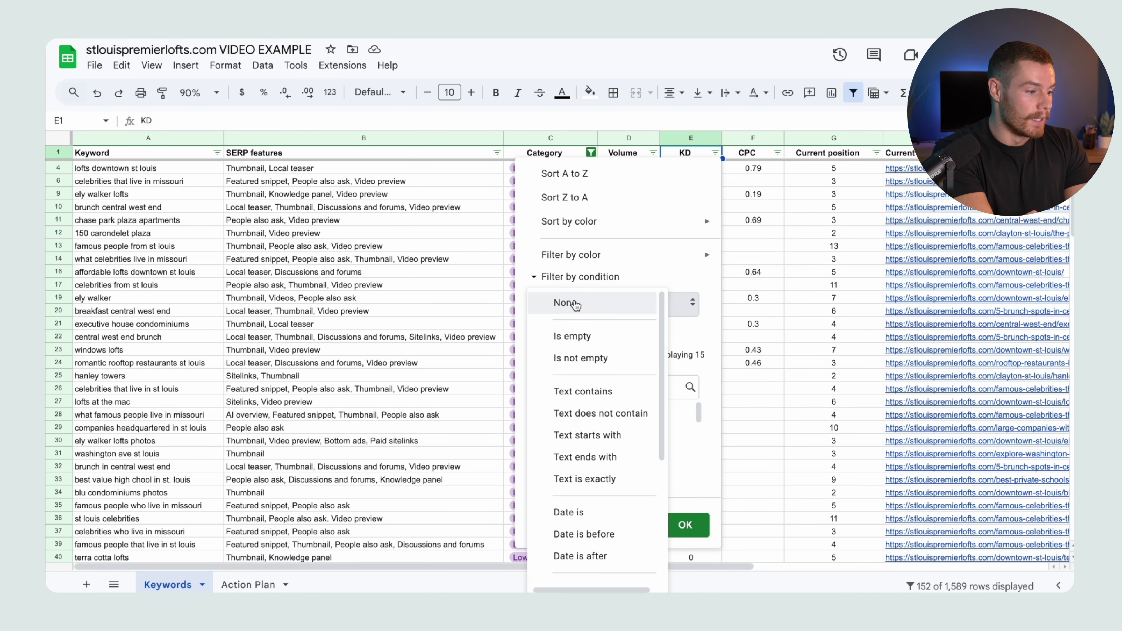
scroll(610, 456, down, 3)
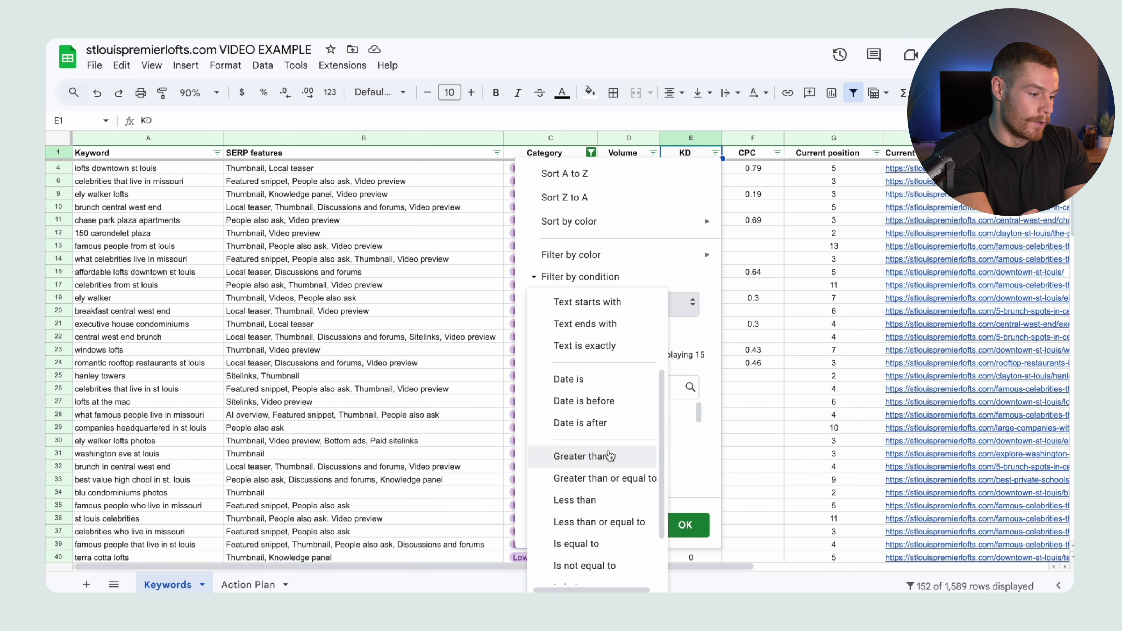
click(601, 503)
click(586, 332)
text(10)
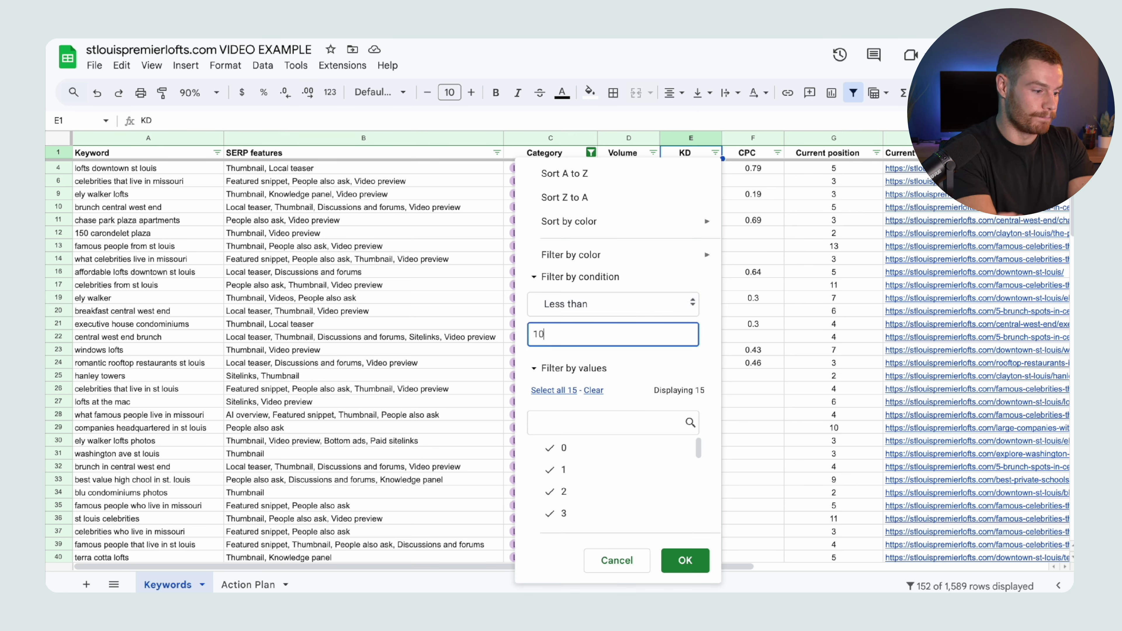
click(683, 560)
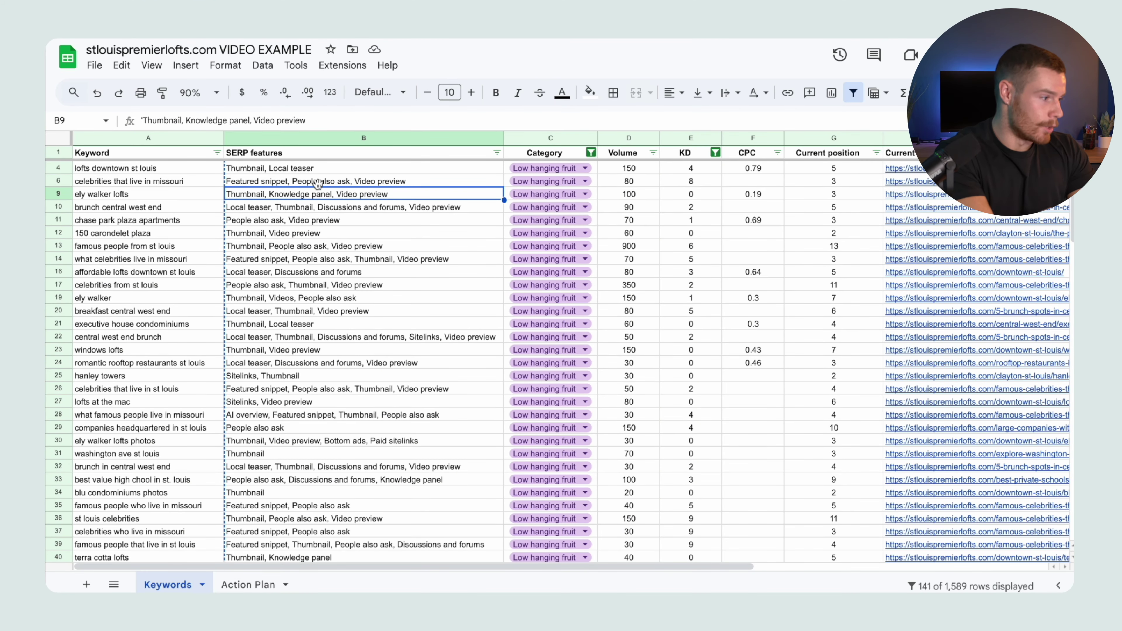
click(176, 171)
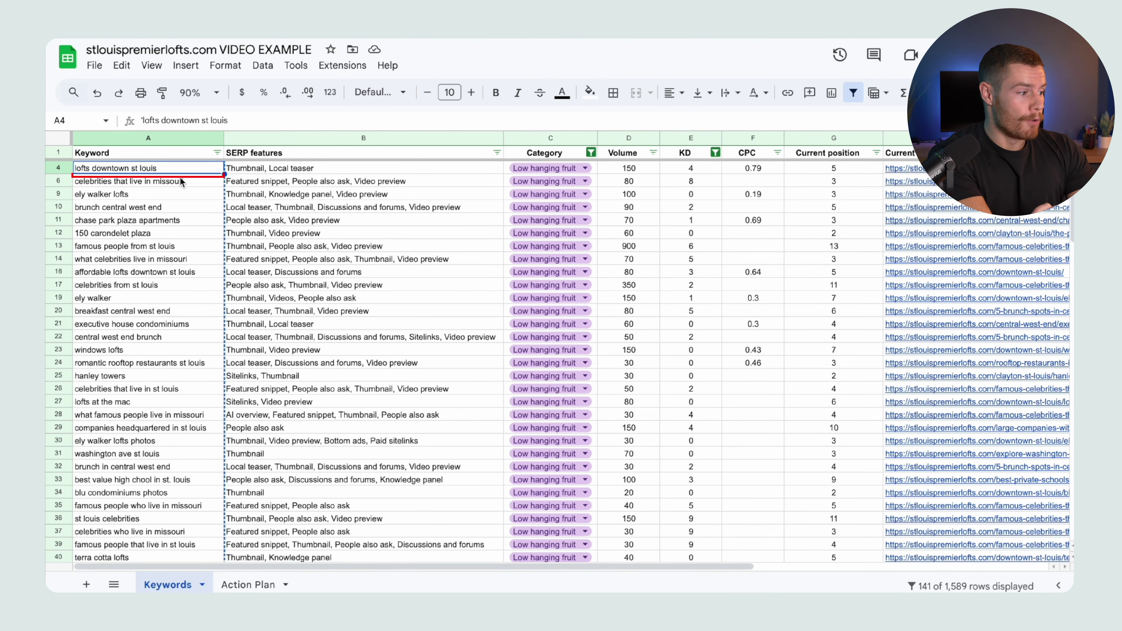
click(204, 183)
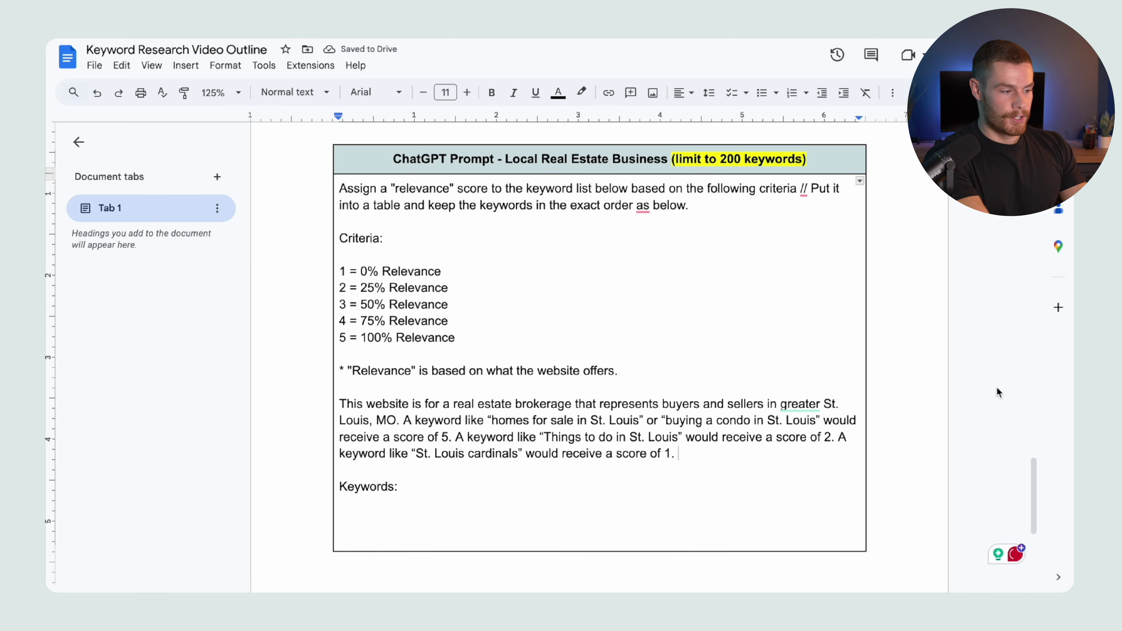
In the Google Docs outline, review the ChatGPT relevance-scoring prompt and select the paragraph describing the website and its example scores.
scroll(709, 437, down, 1)
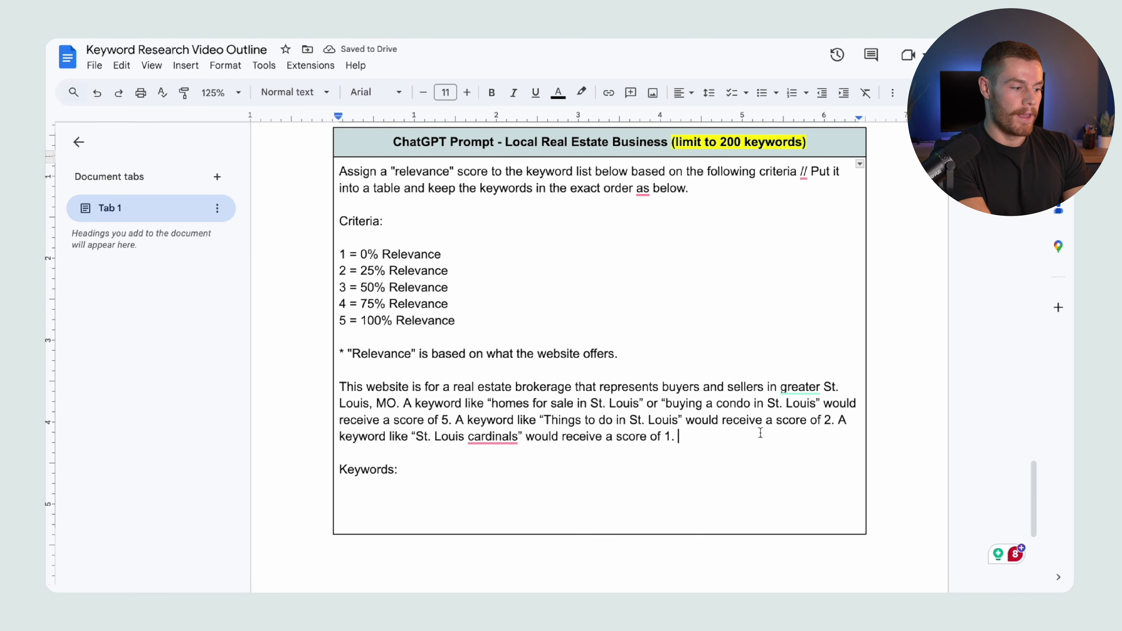
scroll(756, 442, up, 1)
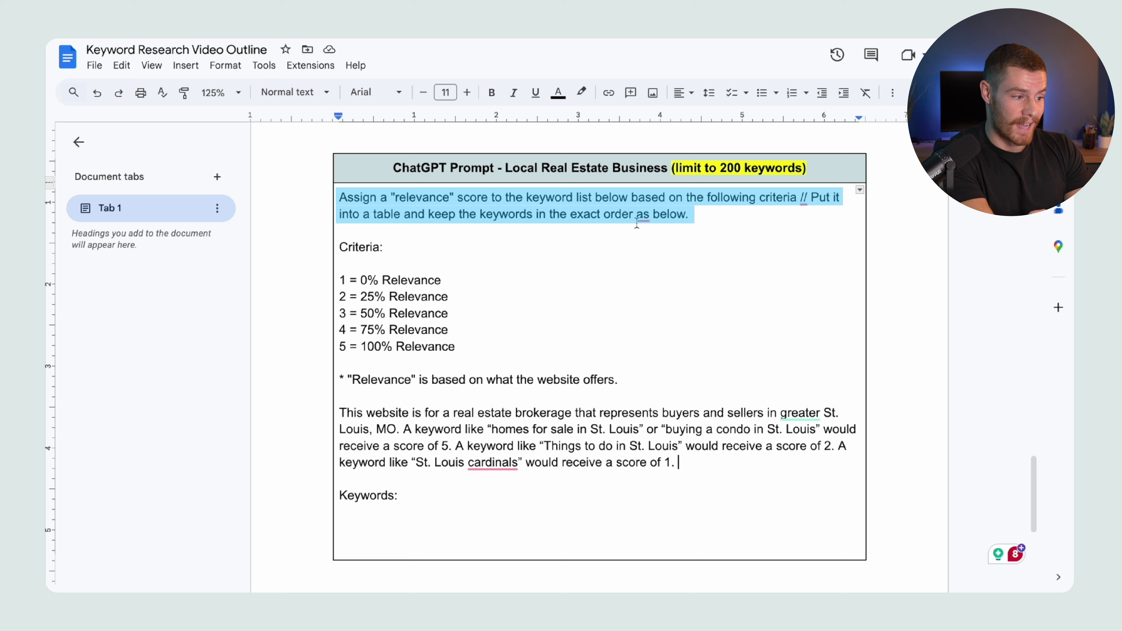
click(427, 244)
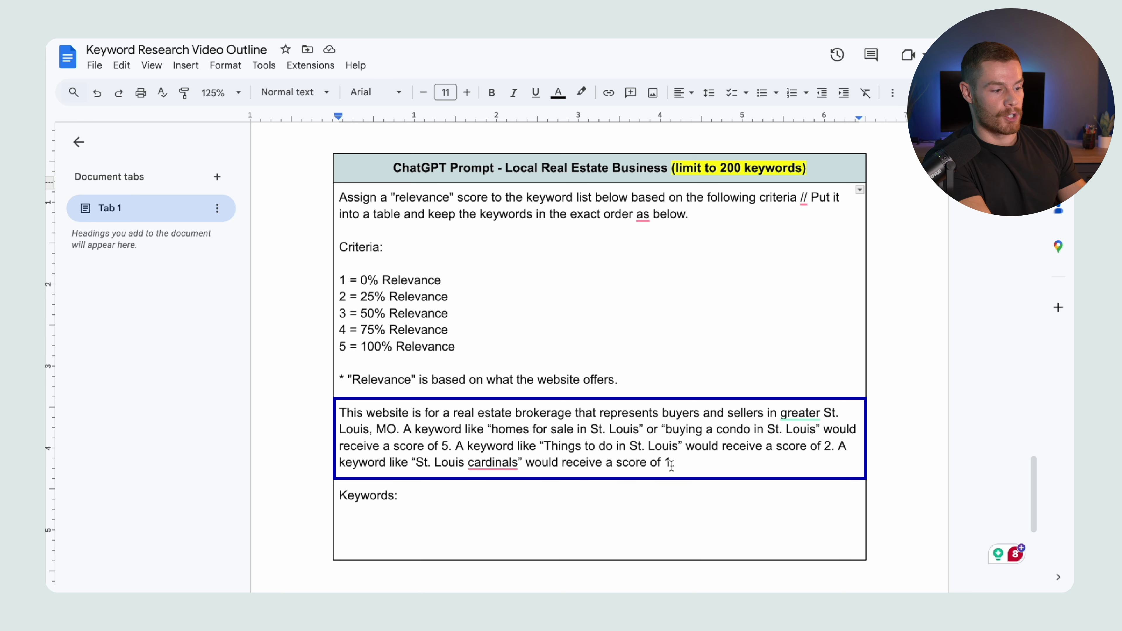
drag(679, 463, 312, 406)
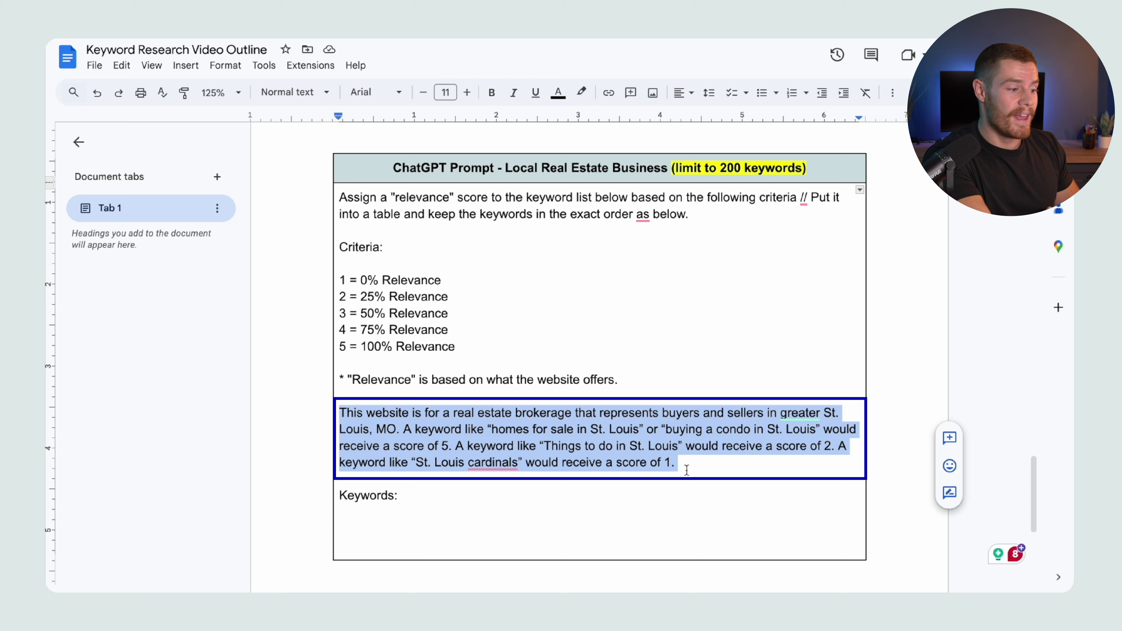
Copy the ChatGPT relevance-scoring prompt from the Google Docs outline and paste it into a new ChatGPT message.
click(705, 463)
drag(683, 463, 403, 428)
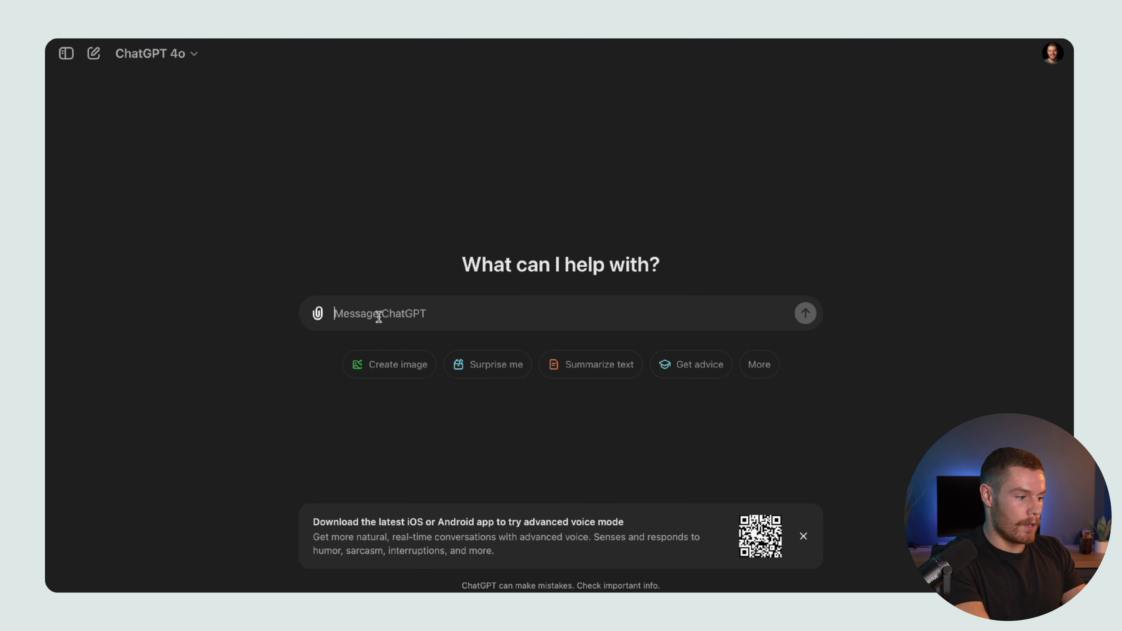
key(super+v)
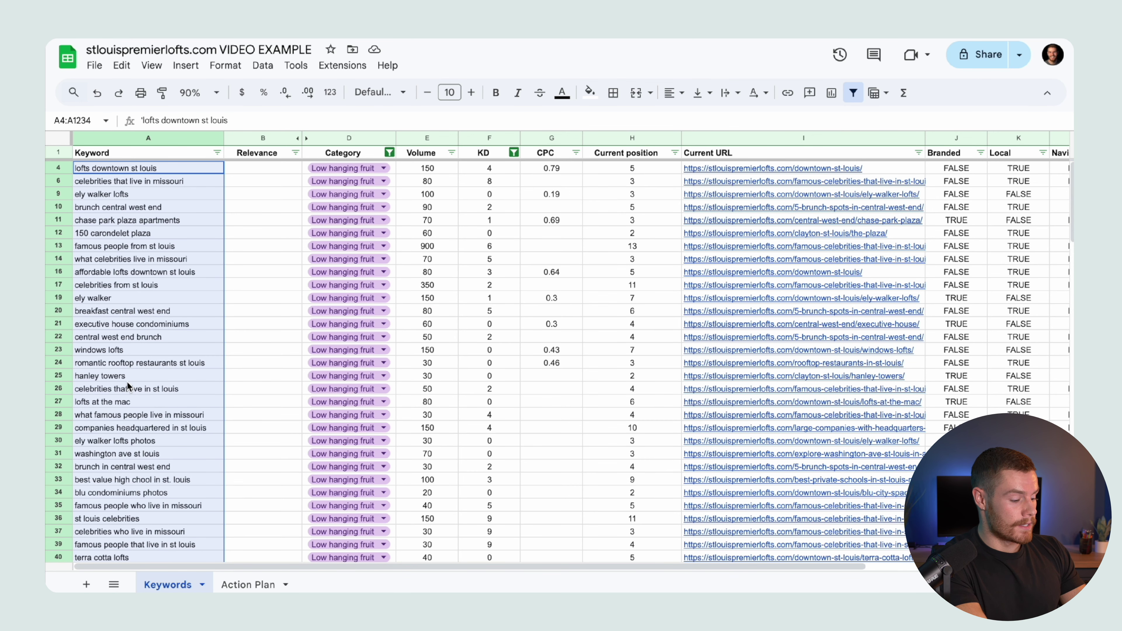
Copy the filtered keywords from the Google Sheets list, add them below "Keywords:" in the ChatGPT message, and send it.
key(super+c)
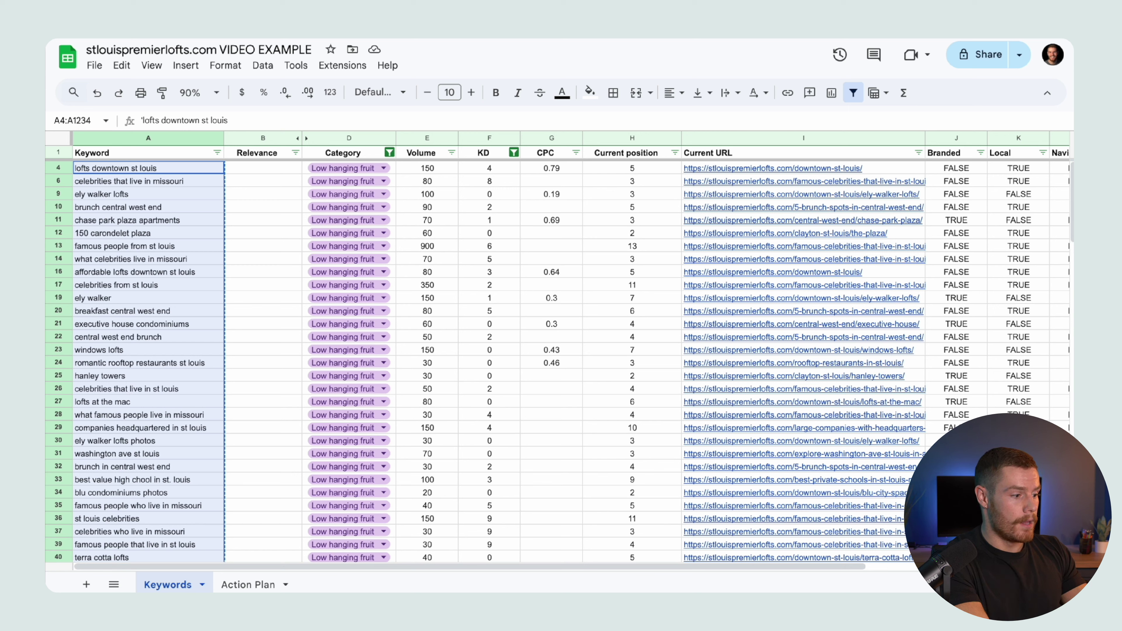
key(super+Tab)
key(Return)
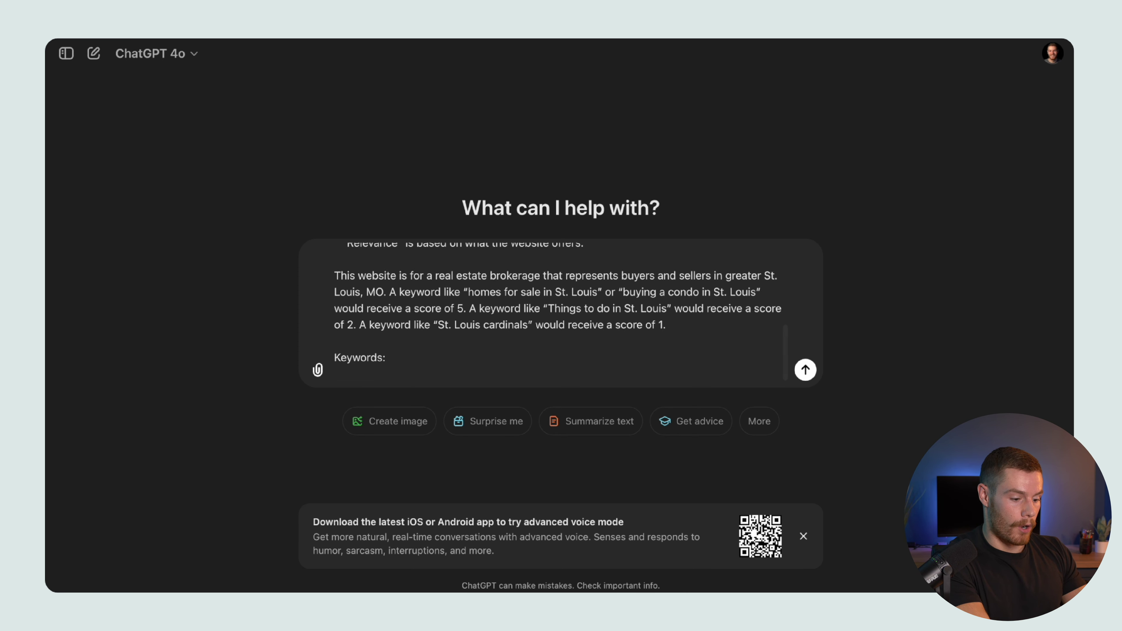
key(super+v)
key(Return)
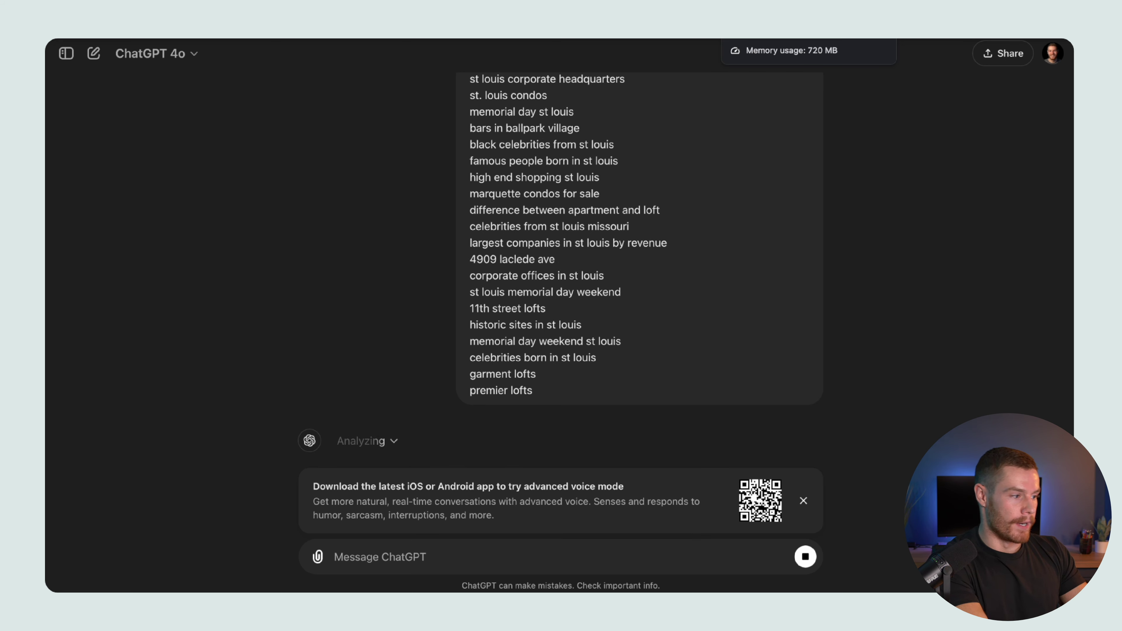
In the Google Sheets keyword list, insert a column to the right of the Keyword column and title it "Keyword".
key(super+Tab)
click(162, 139)
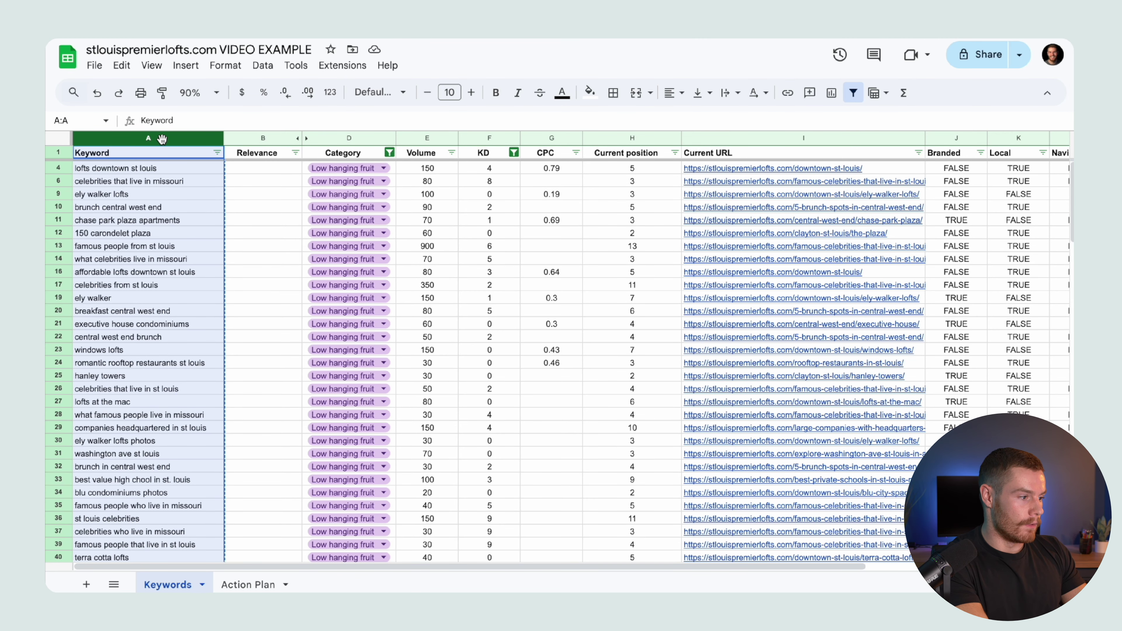
click(263, 146)
click(188, 136)
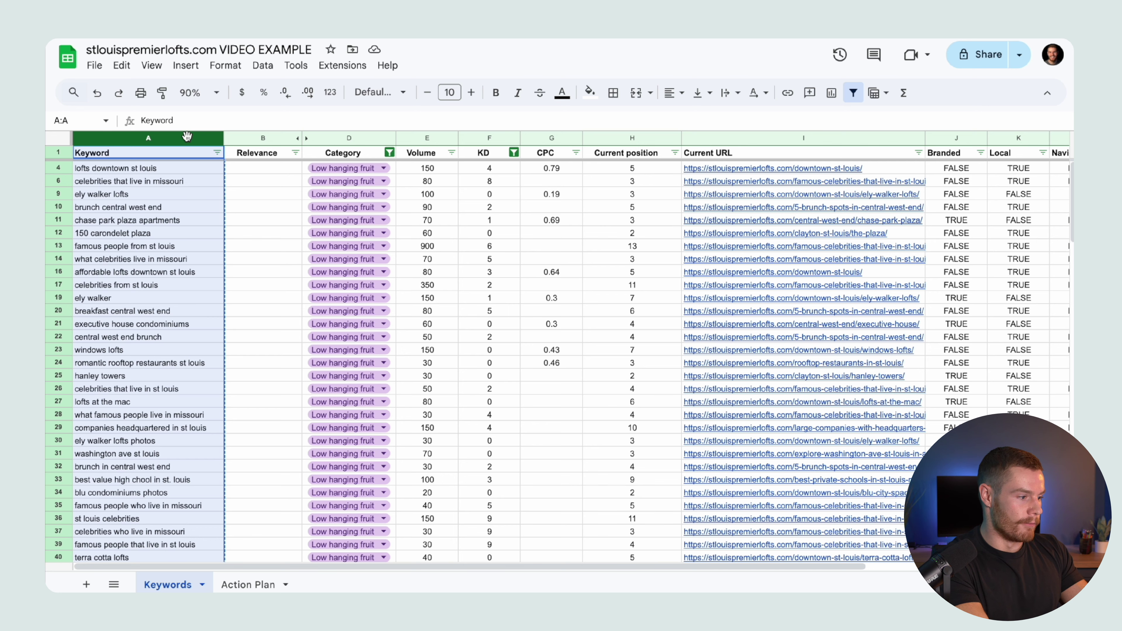
right_click(187, 136)
click(274, 224)
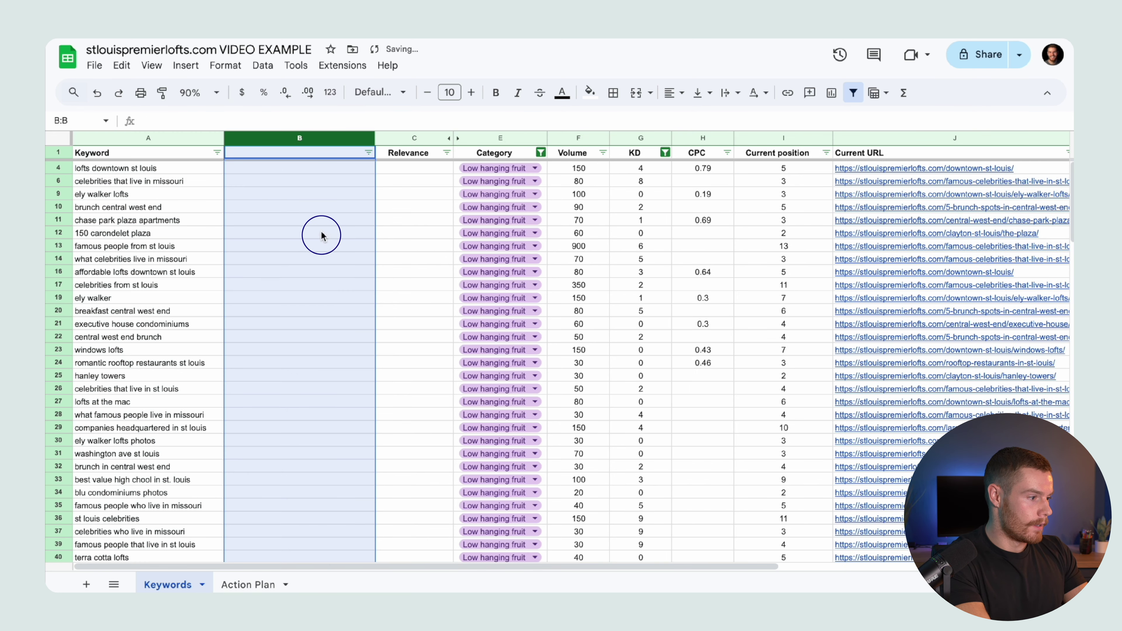
click(288, 150)
text(Keywo)
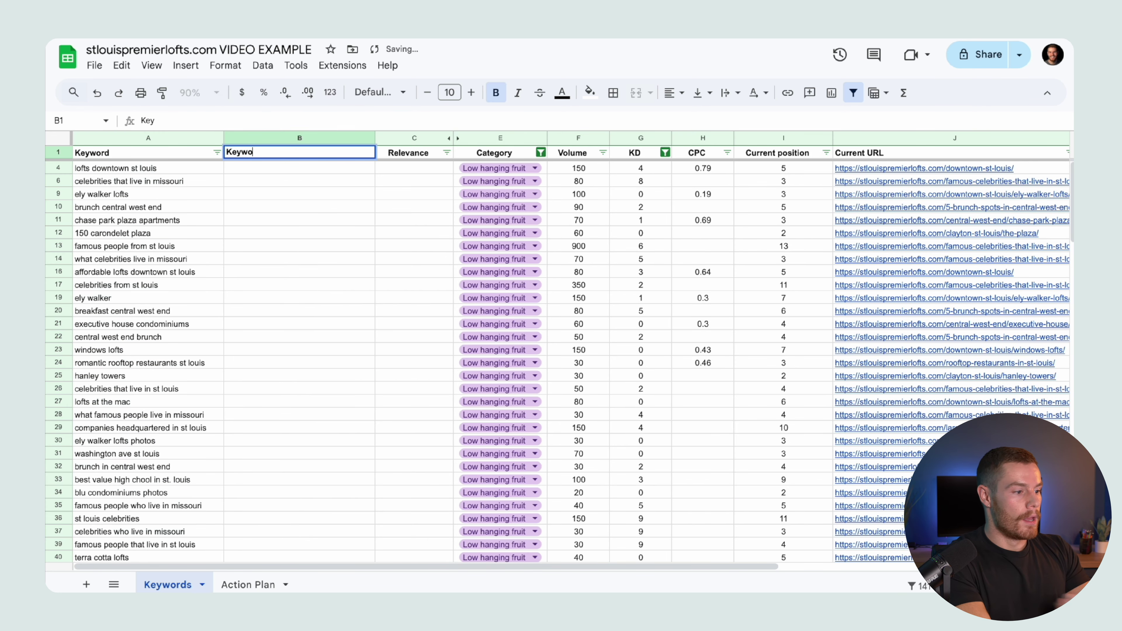
text(rd)
key(Return)
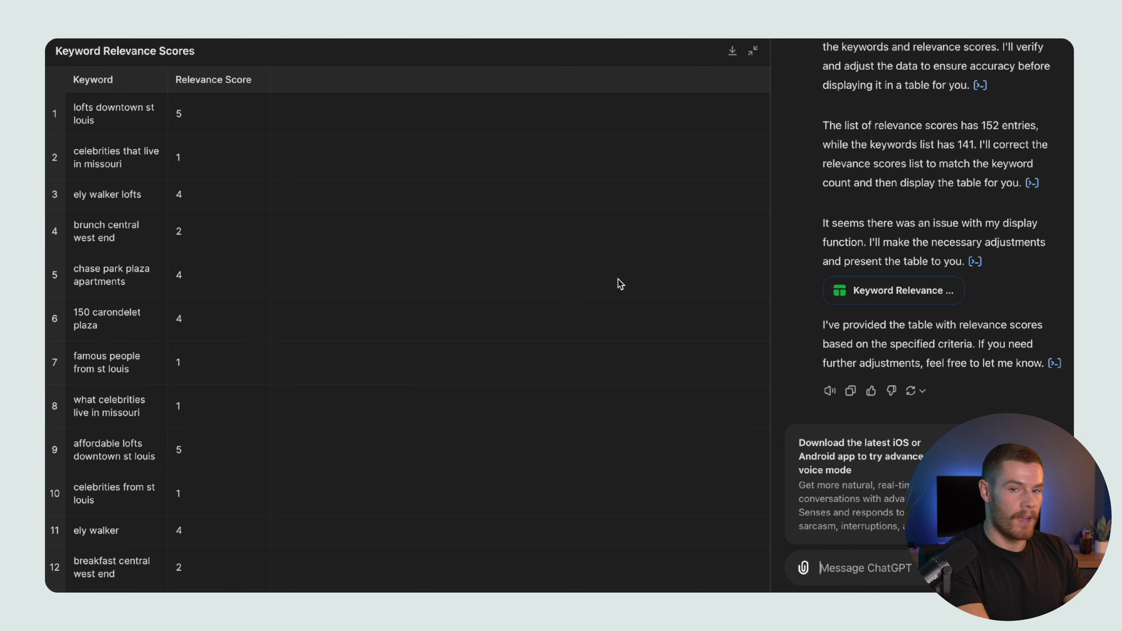
Download ChatGPT's Keyword Relevance Scores table, copy all of it, and paste it into the keyword sheet starting at cell B1.
click(733, 51)
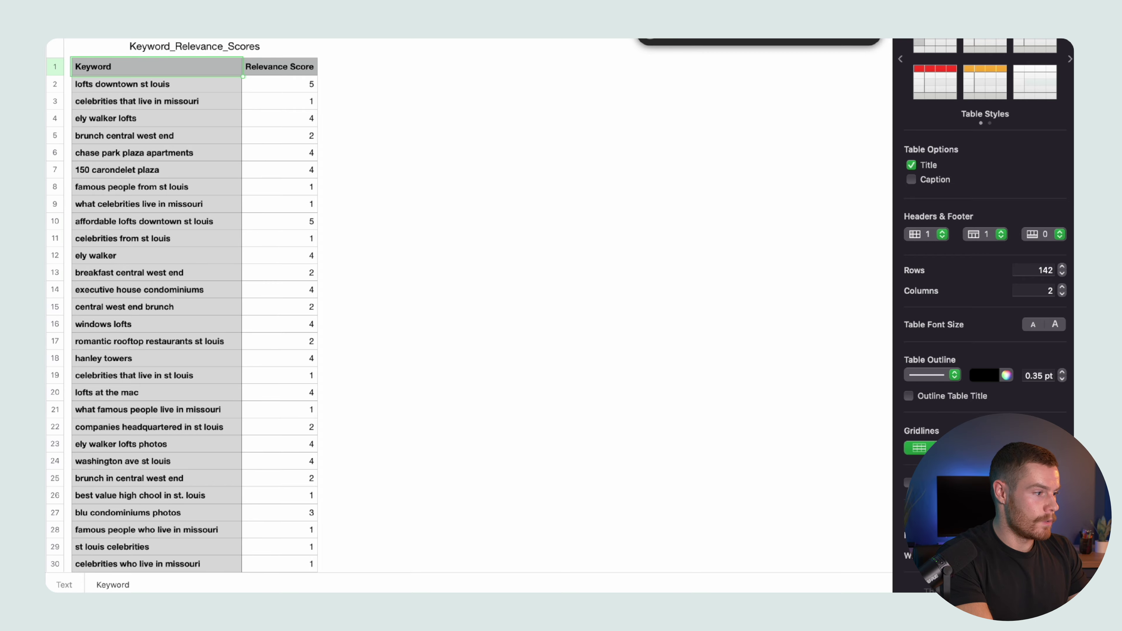
key(super+a)
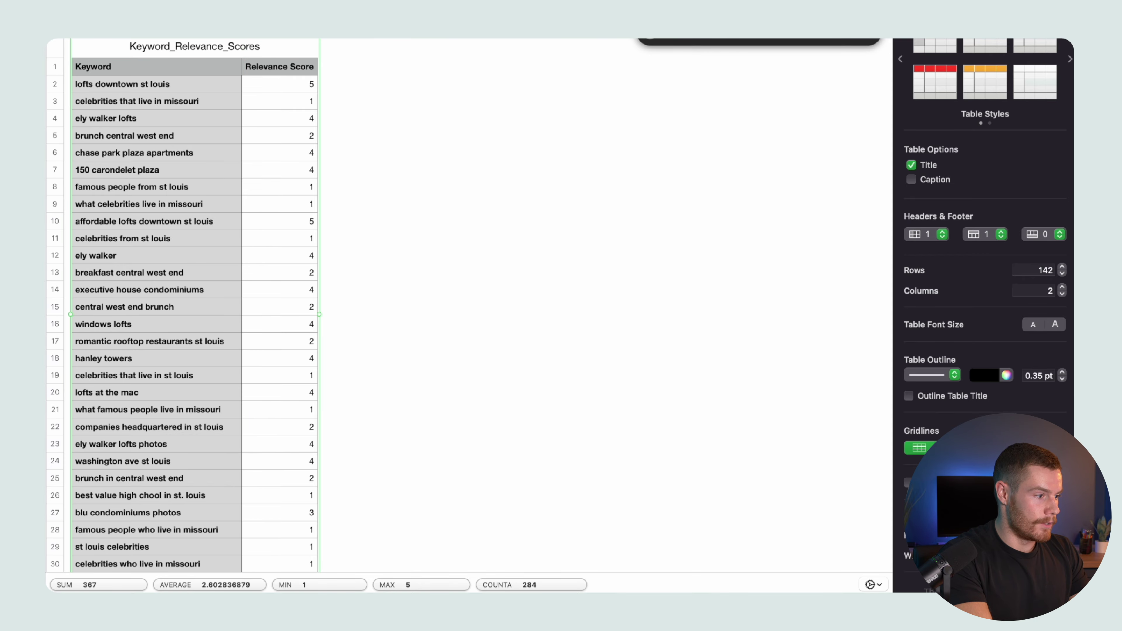
key(super+Tab)
click(269, 154)
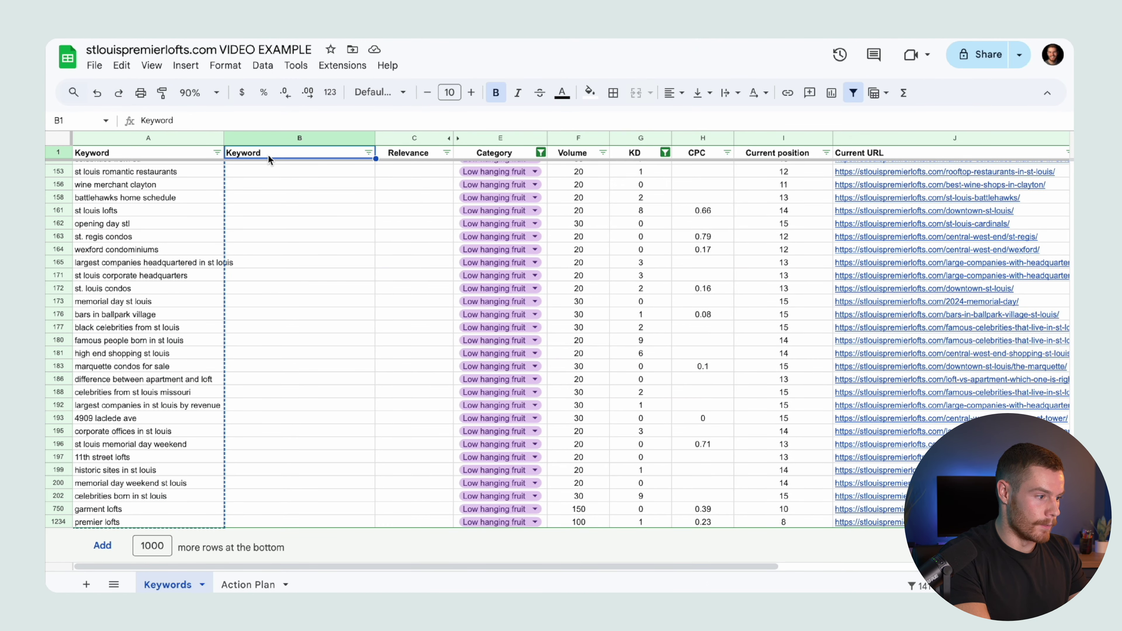
key(super+v)
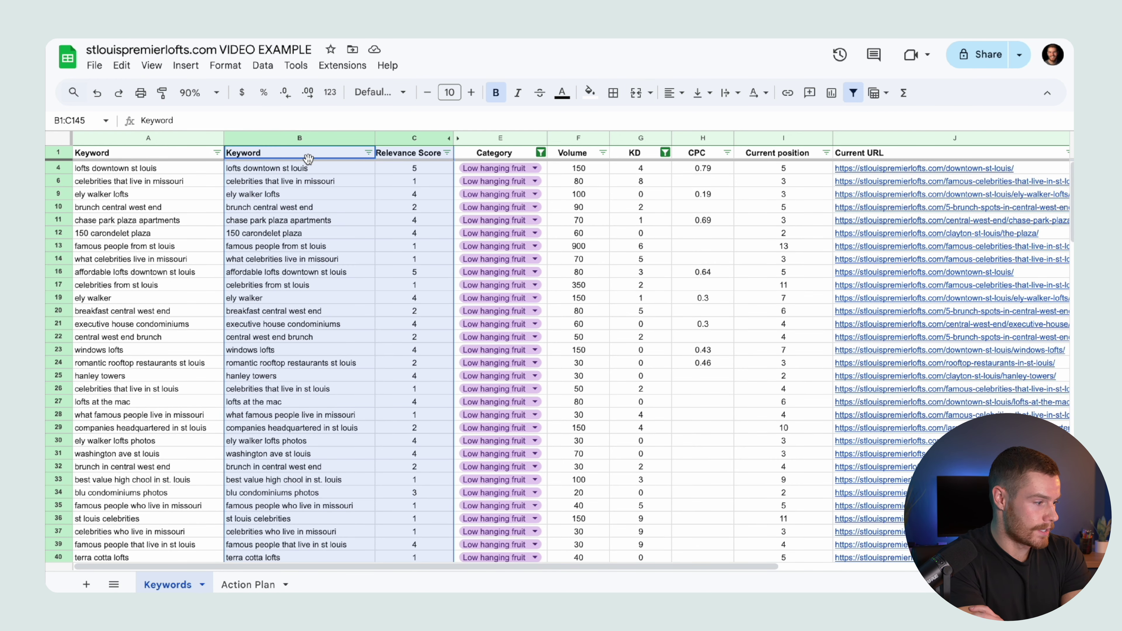
Compare the pasted keywords with the original Keyword column down to the last row to check that they line up.
click(241, 286)
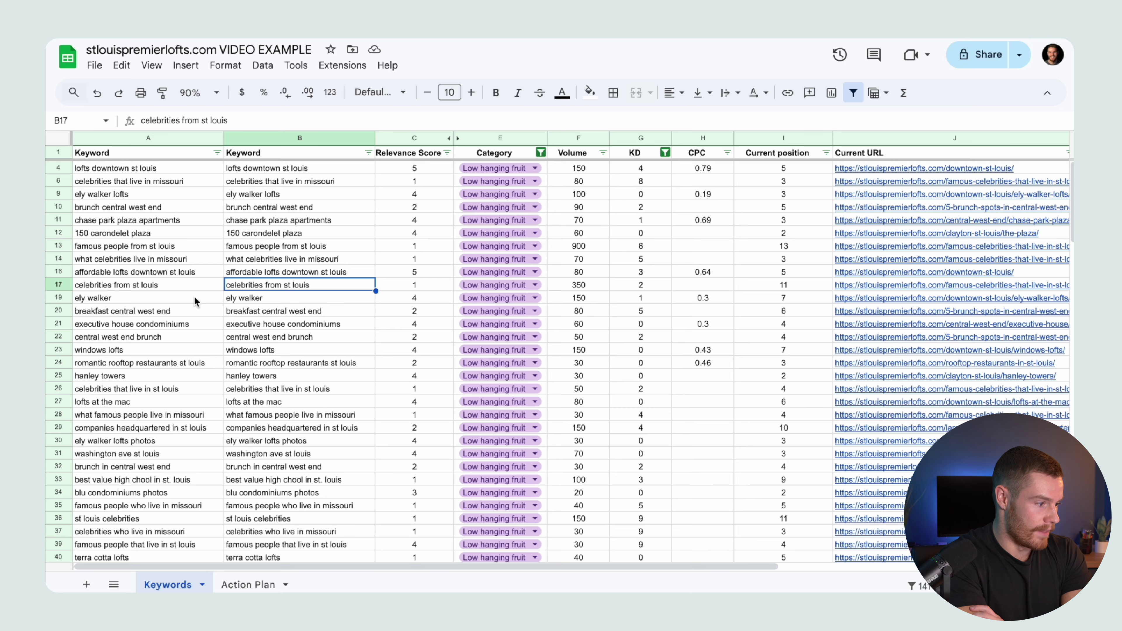
click(176, 297)
drag(177, 336, 200, 361)
scroll(301, 407, down, 20)
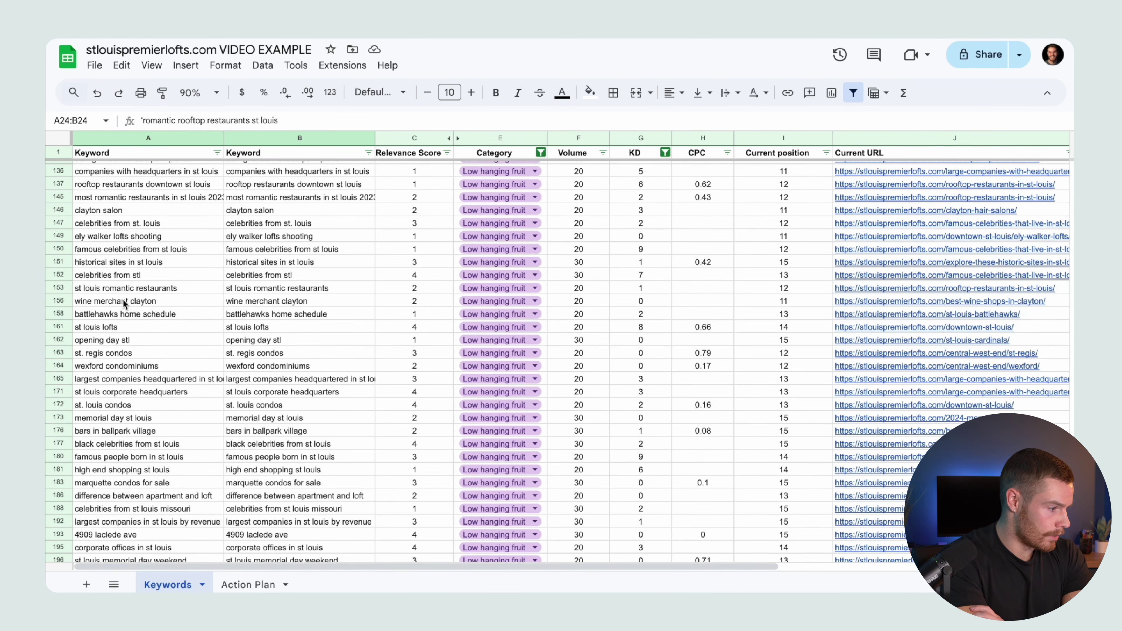
scroll(199, 384, down, 3)
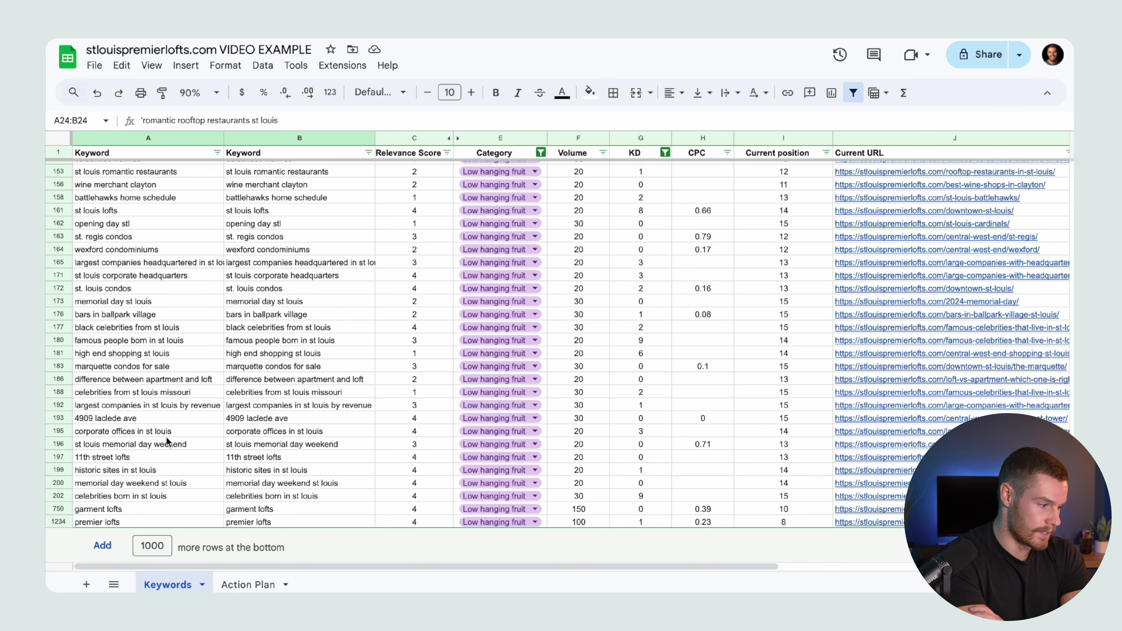
drag(260, 443, 271, 470)
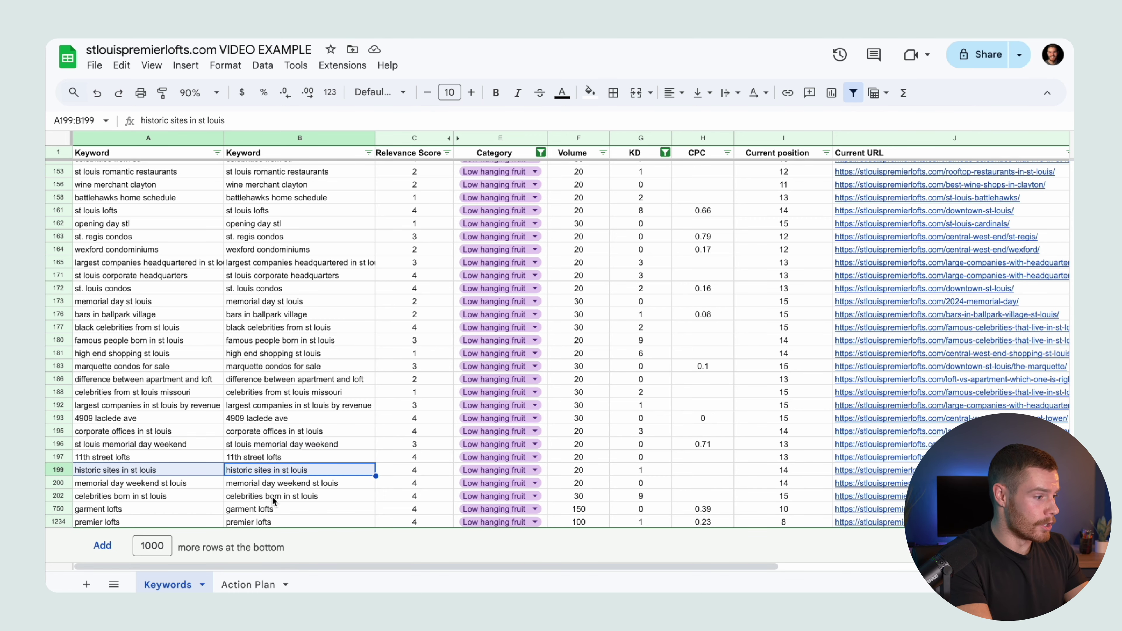
Delete the duplicate Keyword column B from the keyword sheet.
scroll(272, 499, up, 20)
click(293, 136)
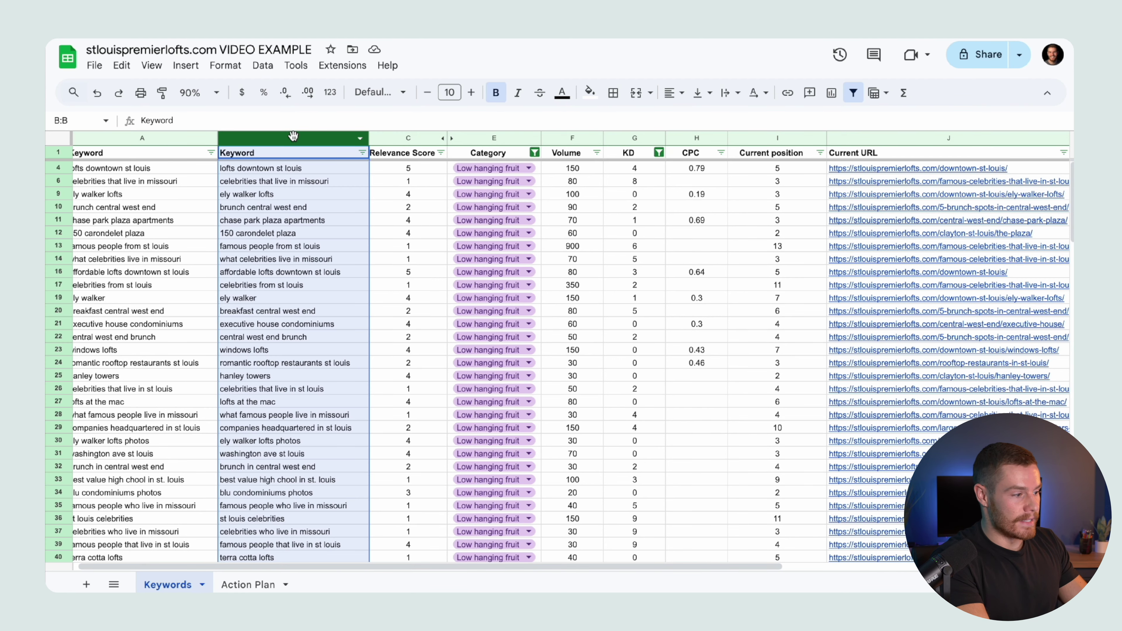
right_click(293, 135)
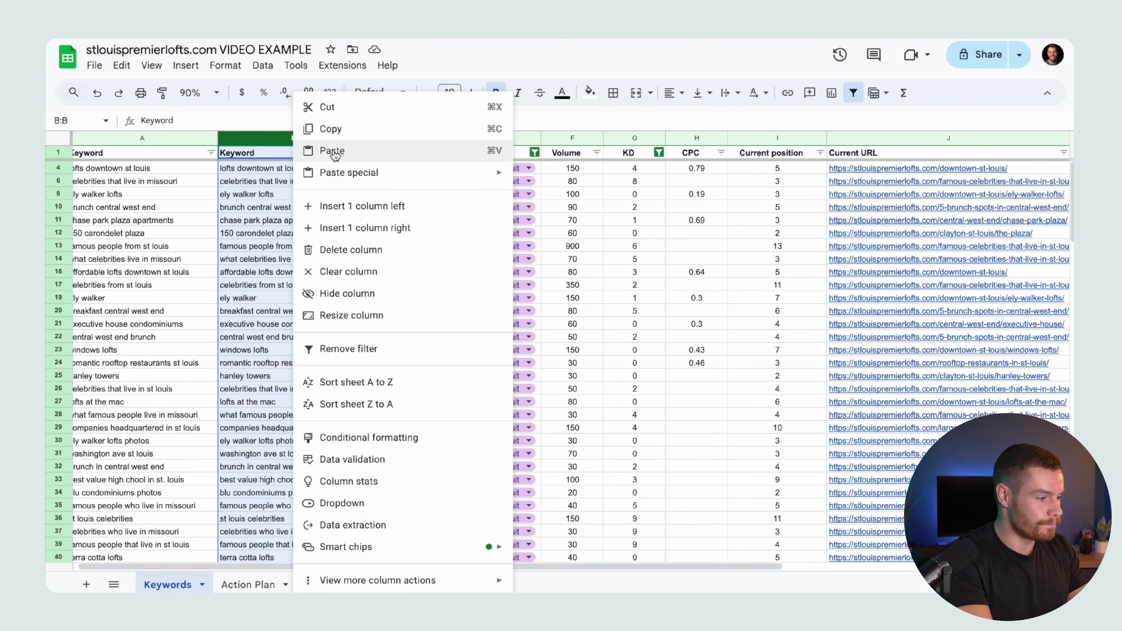
click(396, 250)
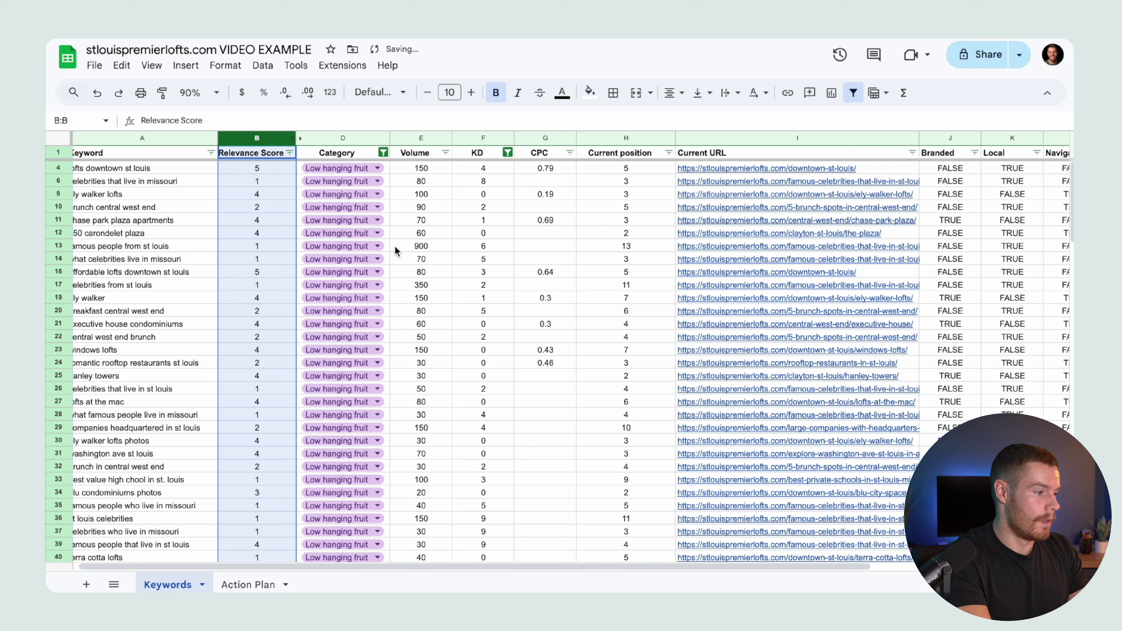
Filter the Relevance Score column by values to show only keywords with a score of 5.
click(283, 164)
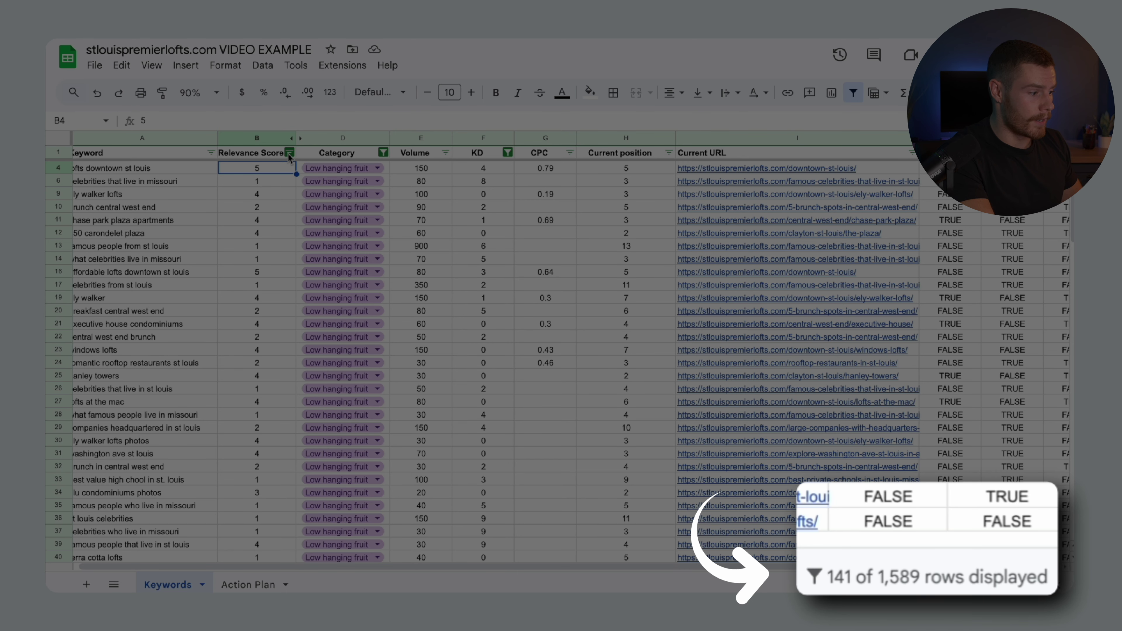
click(289, 153)
click(174, 378)
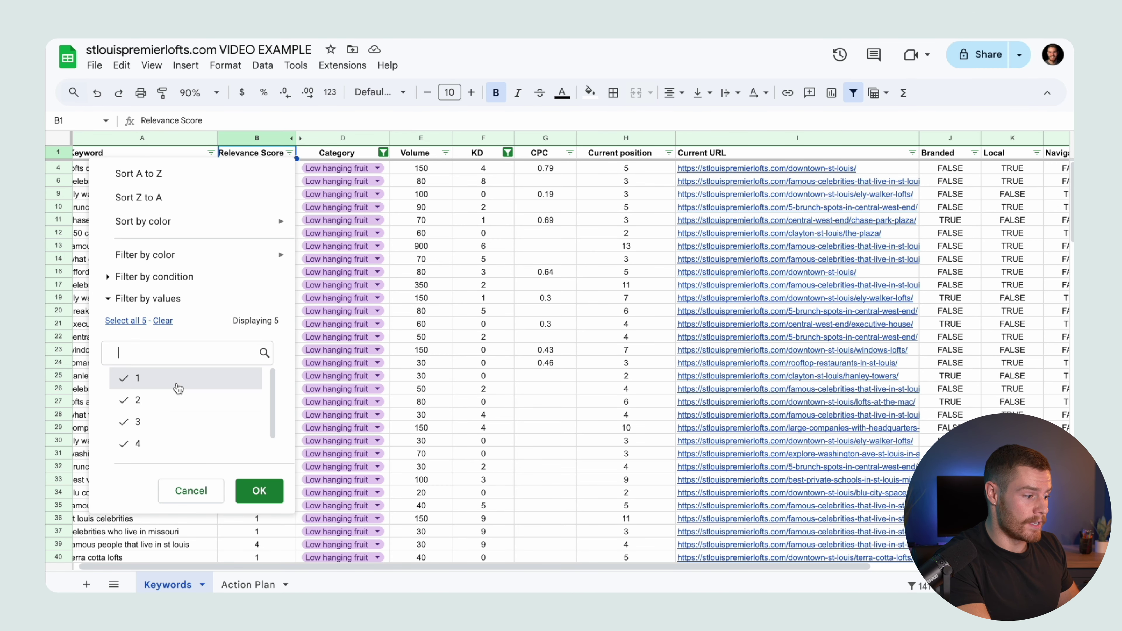
click(174, 400)
click(171, 422)
click(171, 444)
scroll(171, 444, down, 1)
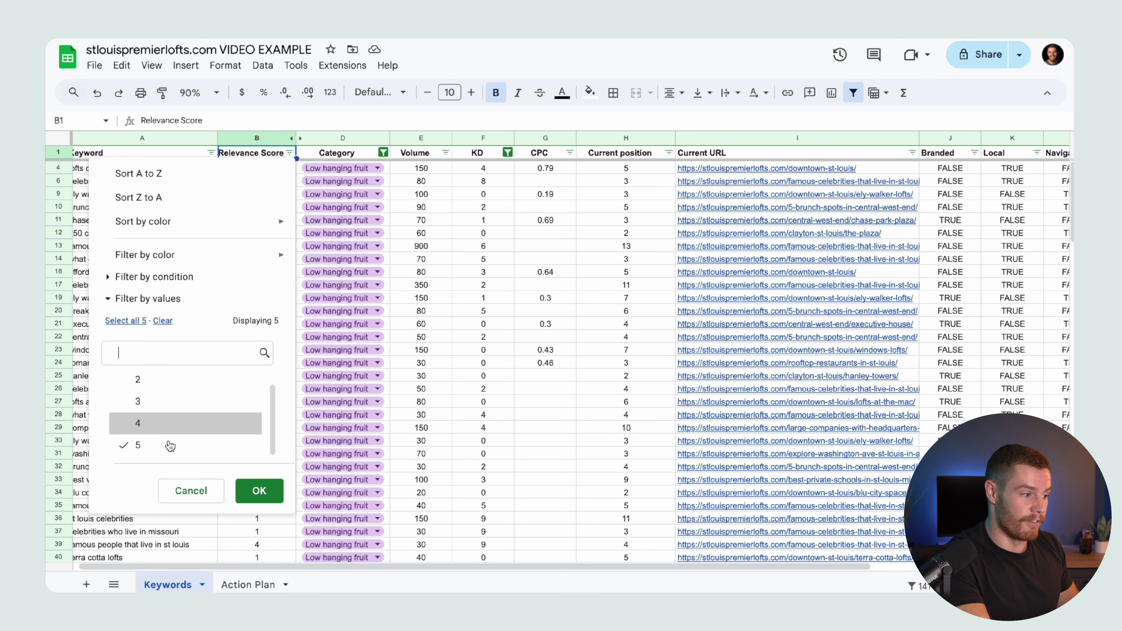
click(259, 491)
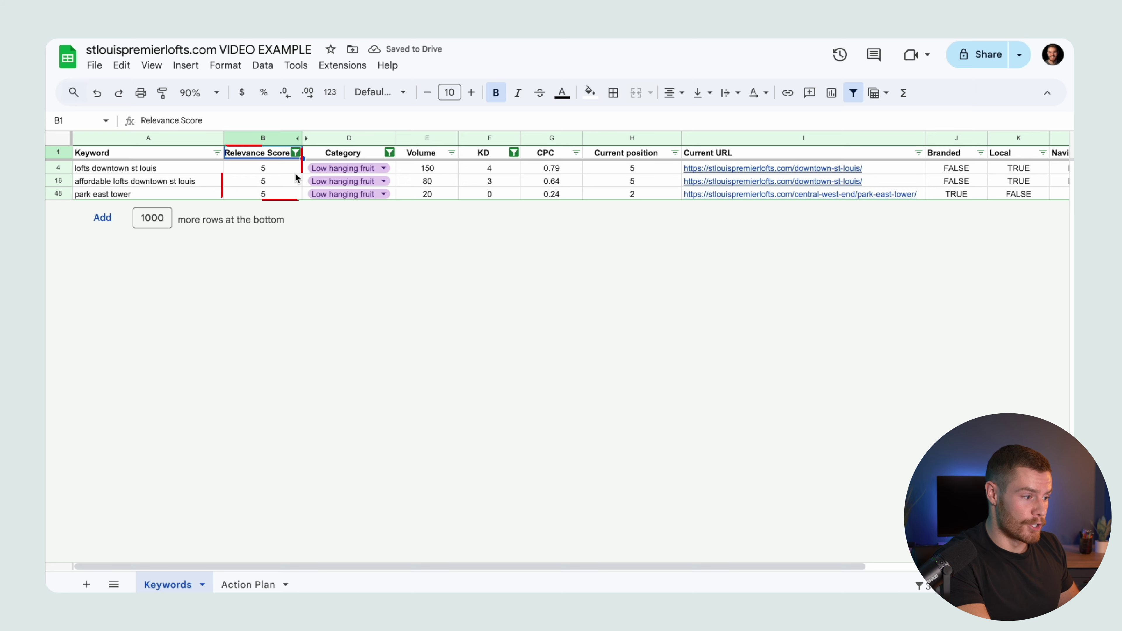
Add score 4 to the Relevance Score filter alongside 5 and look over the matching keywords.
click(296, 152)
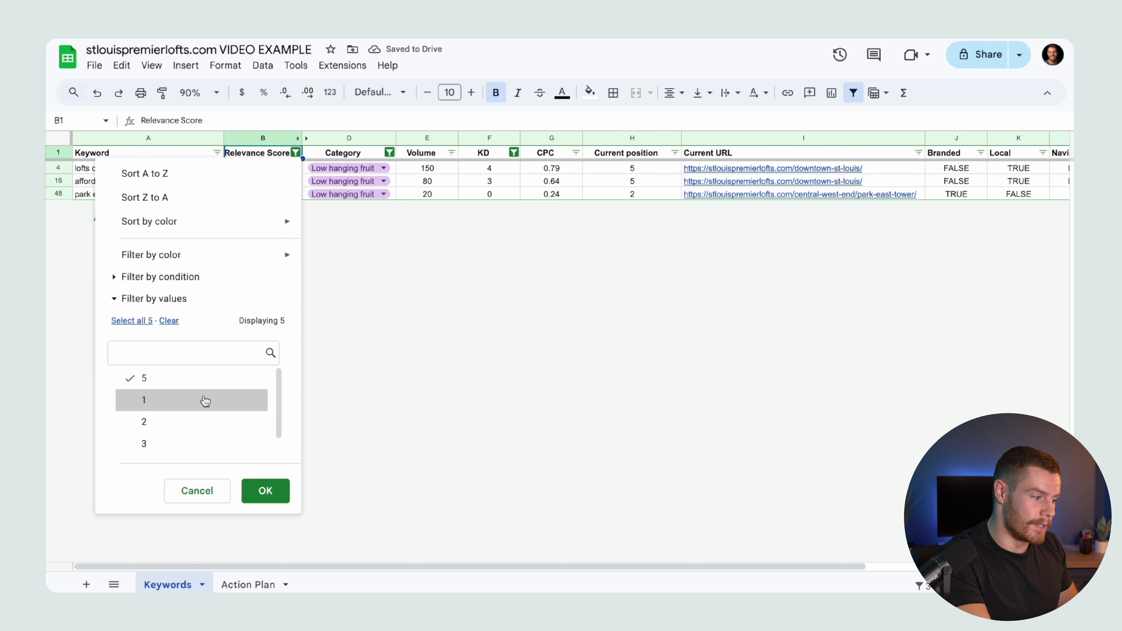
scroll(184, 428, down, 1)
click(176, 444)
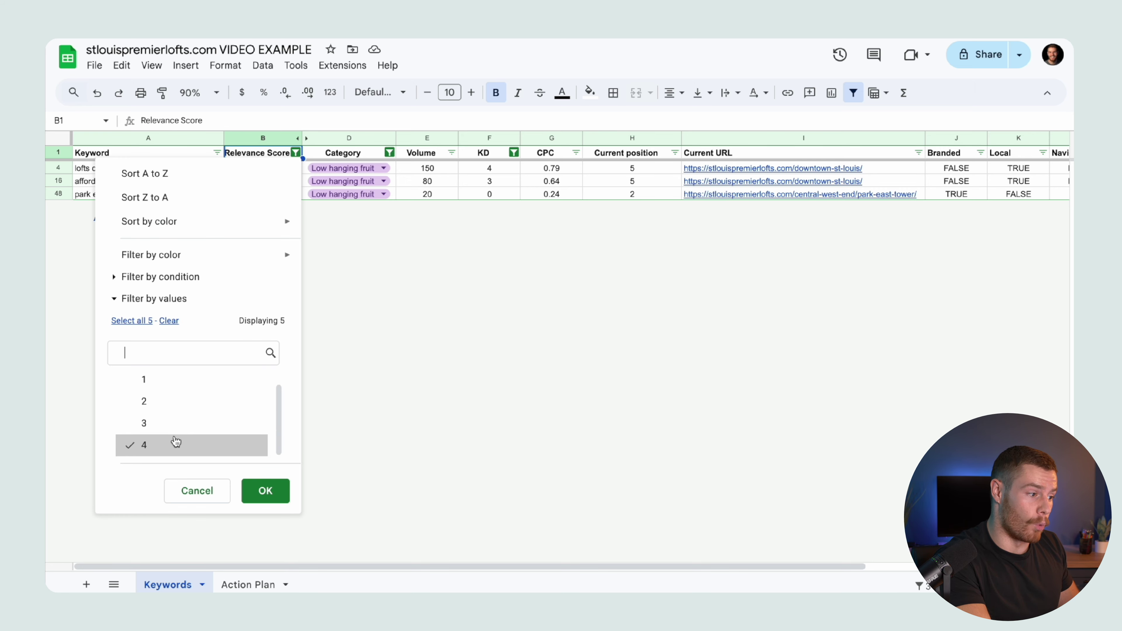
click(266, 491)
scroll(312, 296, down, 10)
scroll(311, 296, up, 10)
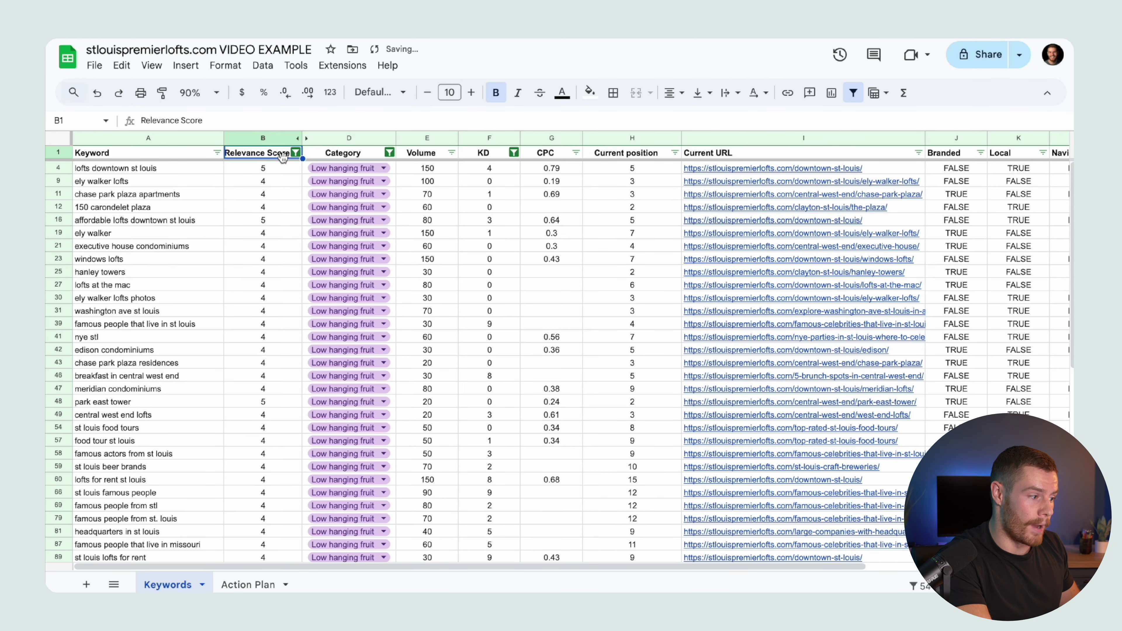
click(297, 154)
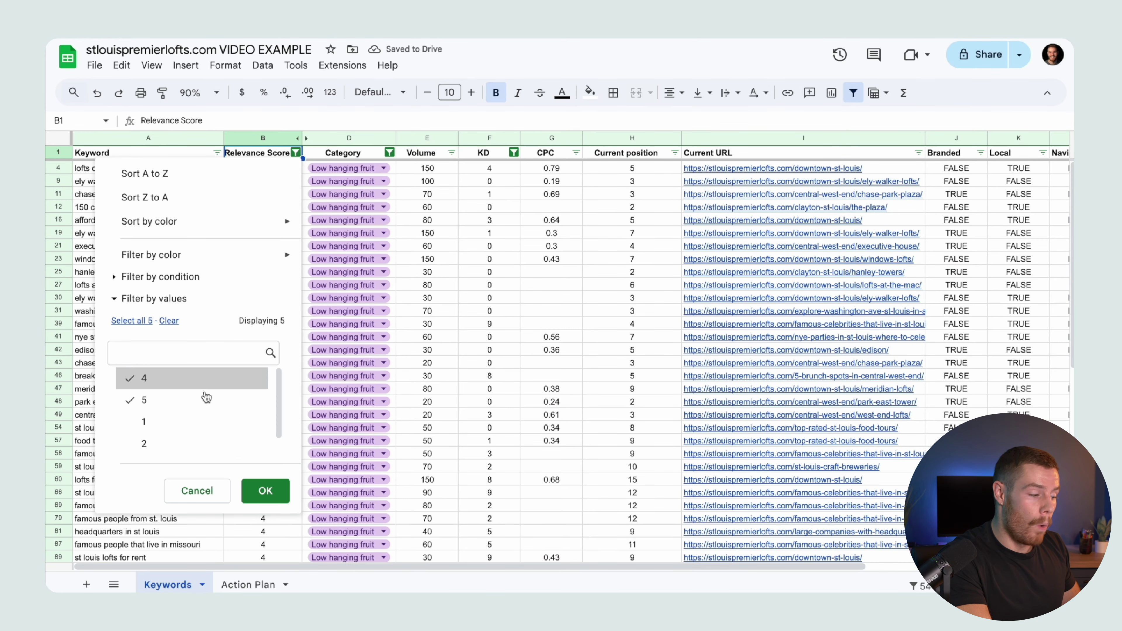
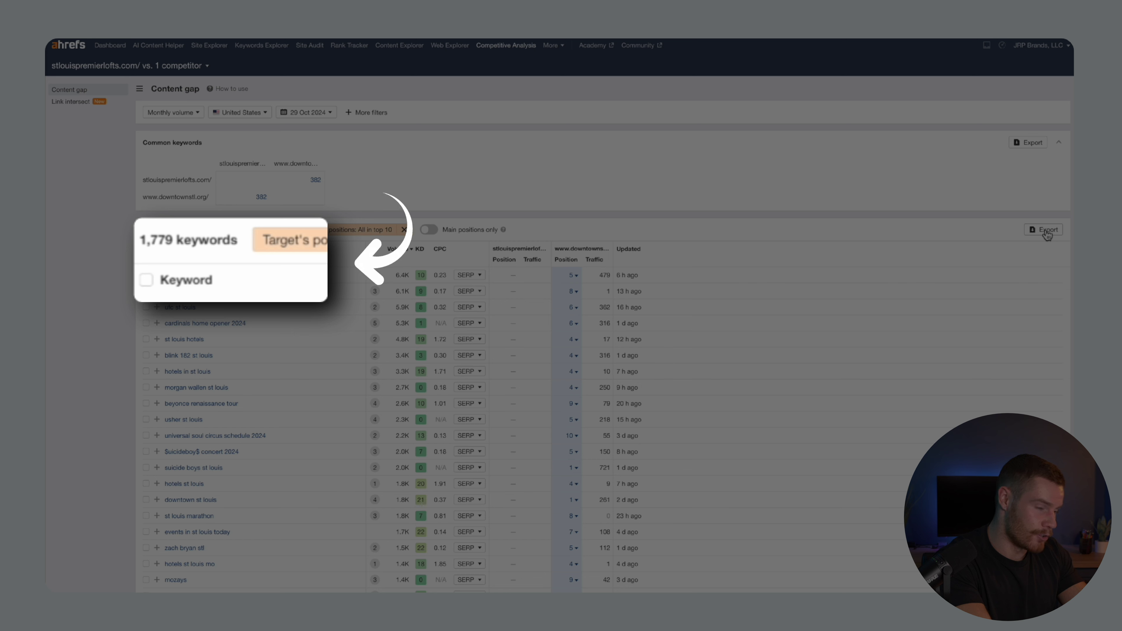
scroll(139, 207, down, 1)
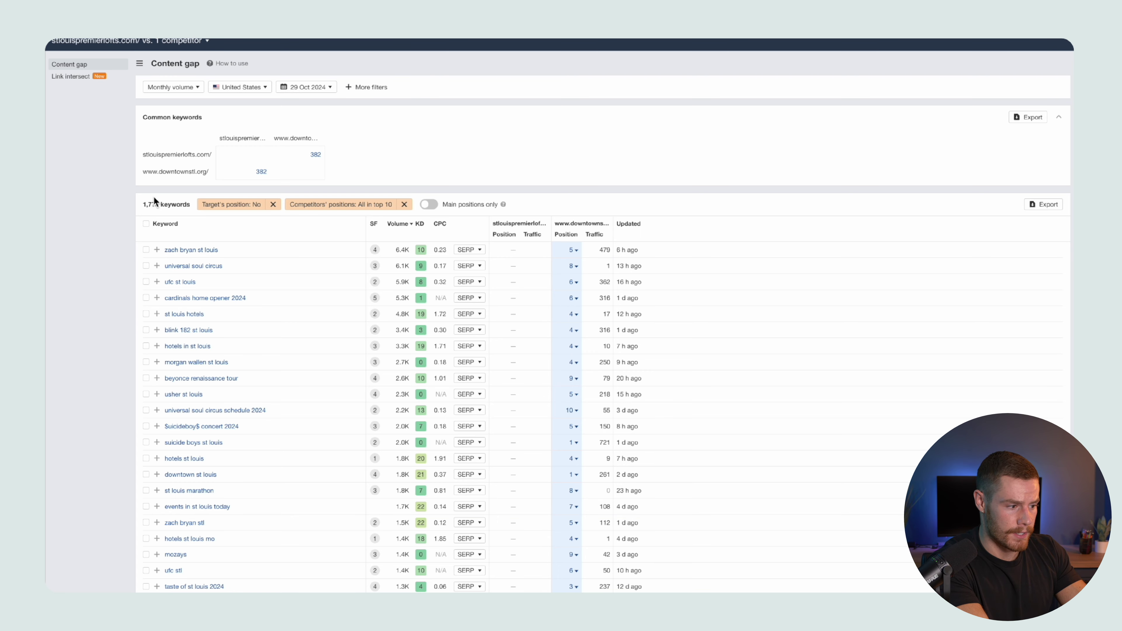
click(1046, 204)
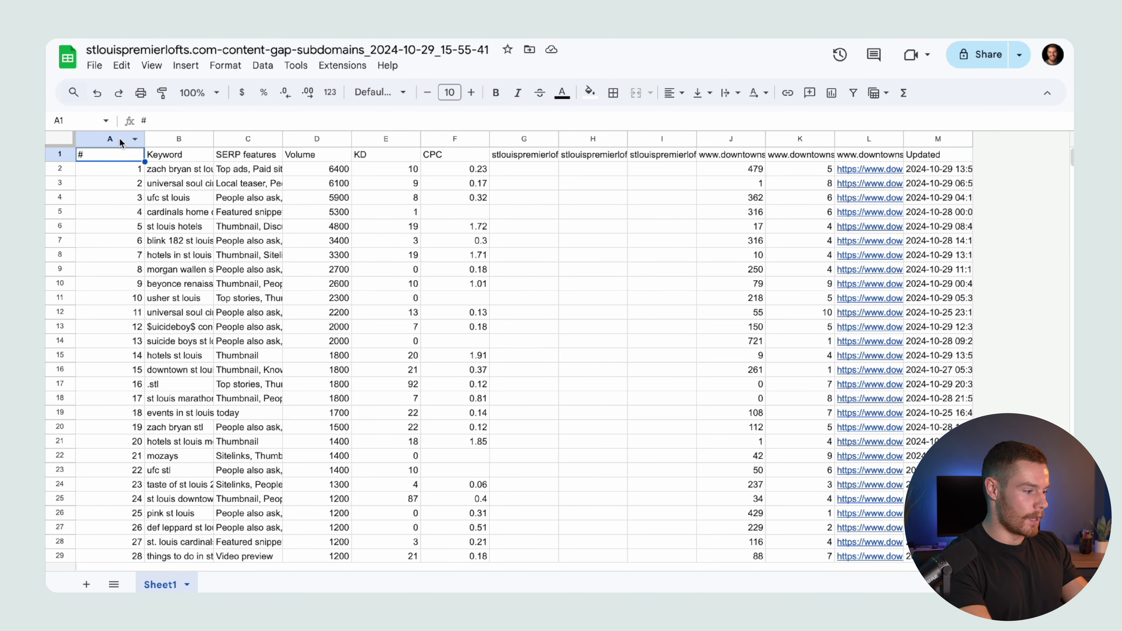
Freeze the header row of the content gap sheet and create a filter on it.
right_click(62, 154)
mouse_move(187, 496)
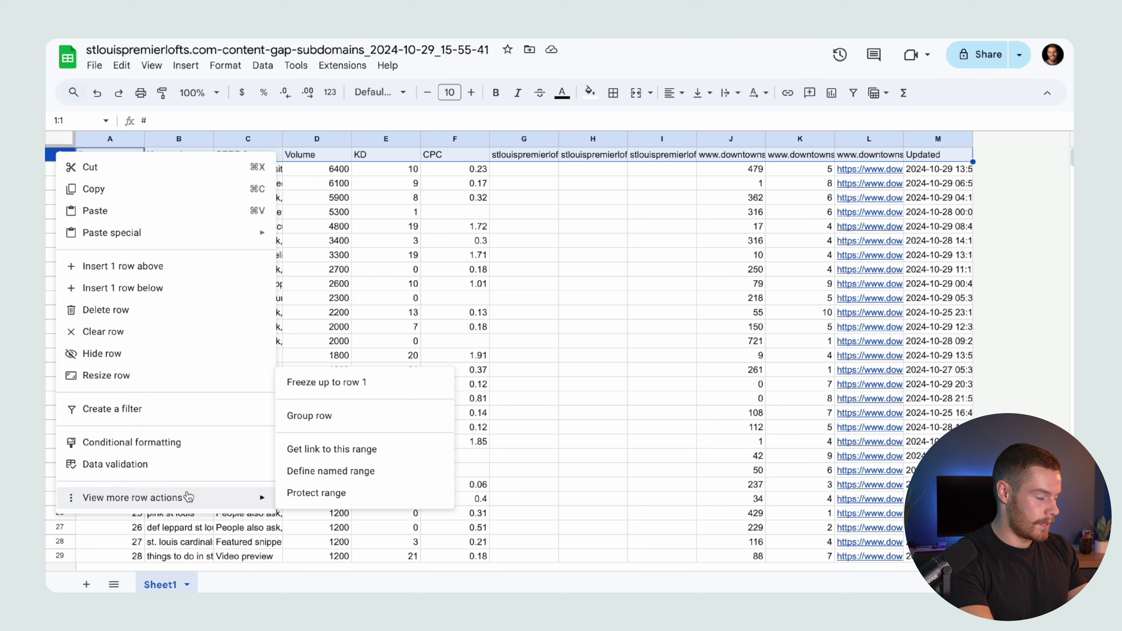
click(396, 383)
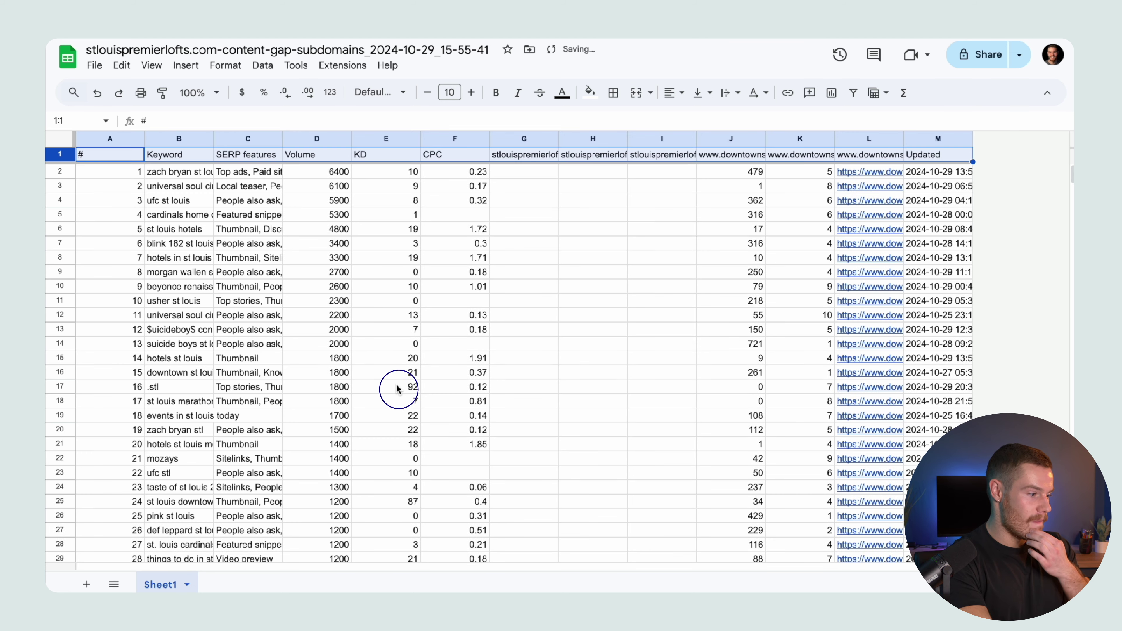
right_click(62, 152)
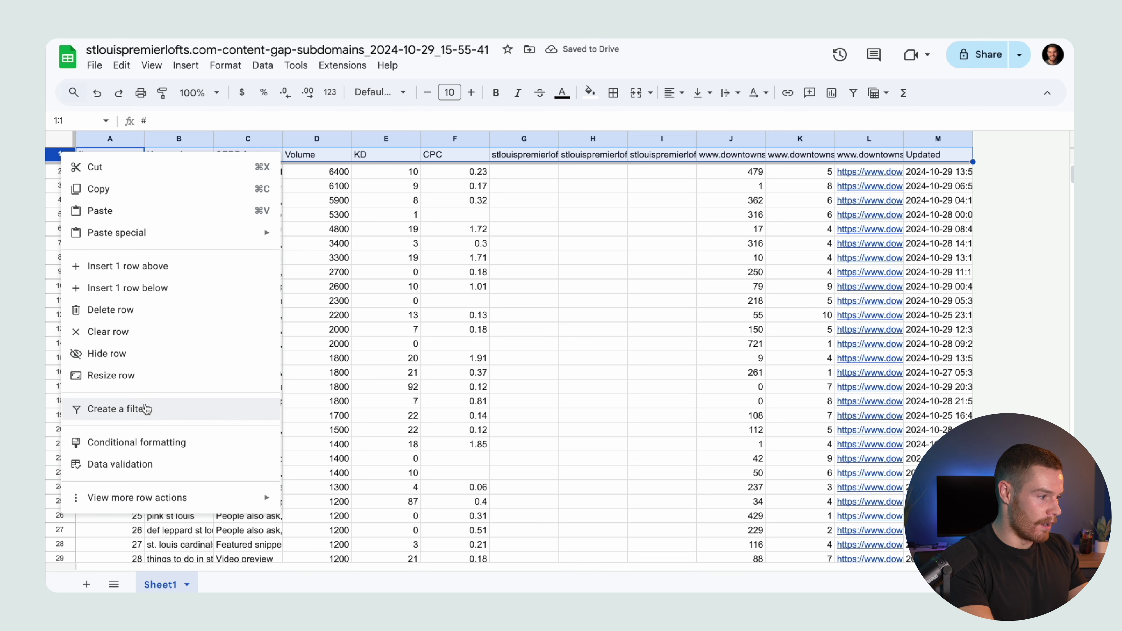
key(Escape)
key(ctrl+alt+shift+f)
Delete the # column from the content gap sheet.
click(108, 139)
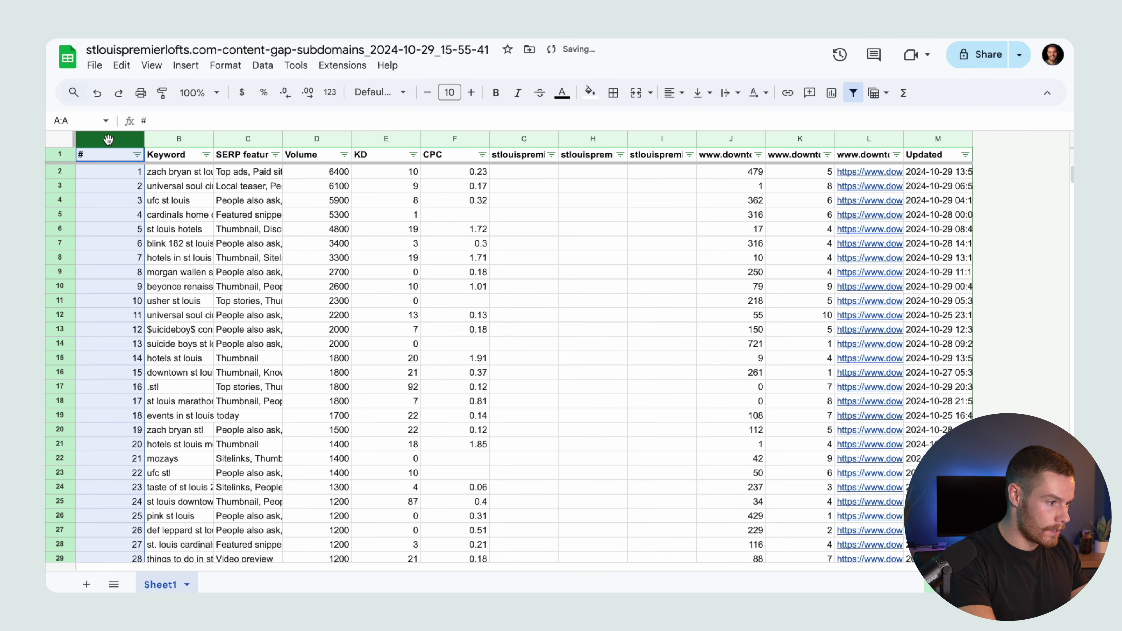
right_click(108, 140)
click(159, 256)
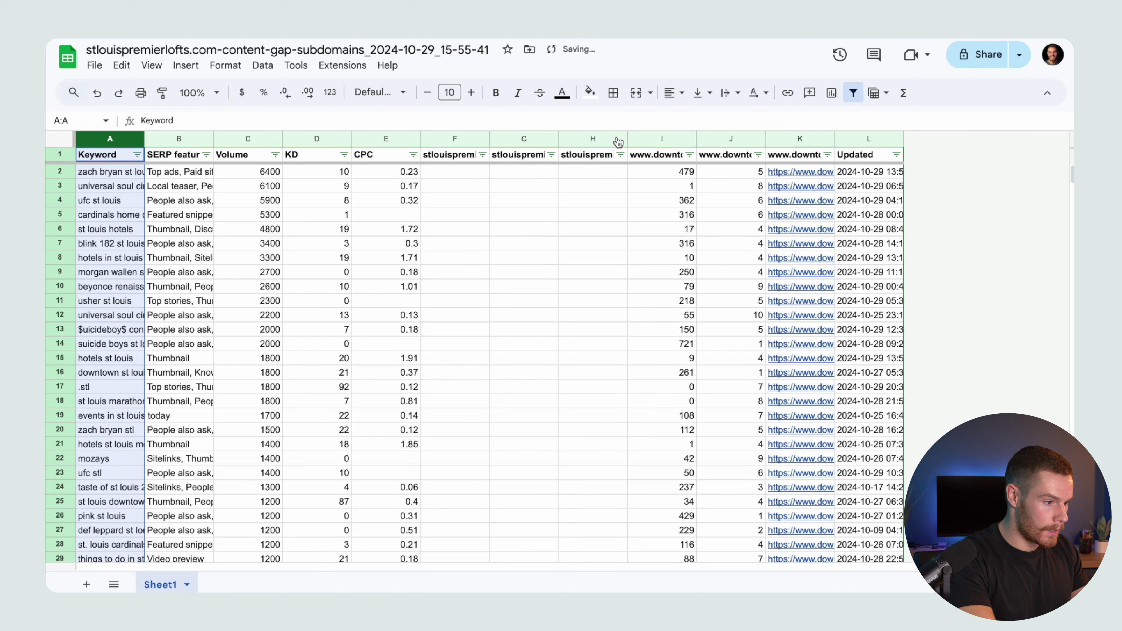
Delete columns F through L, covering both sites' metrics and Updated, and fit the Keyword column's width to its contents.
click(457, 139)
shift+click(1038, 138)
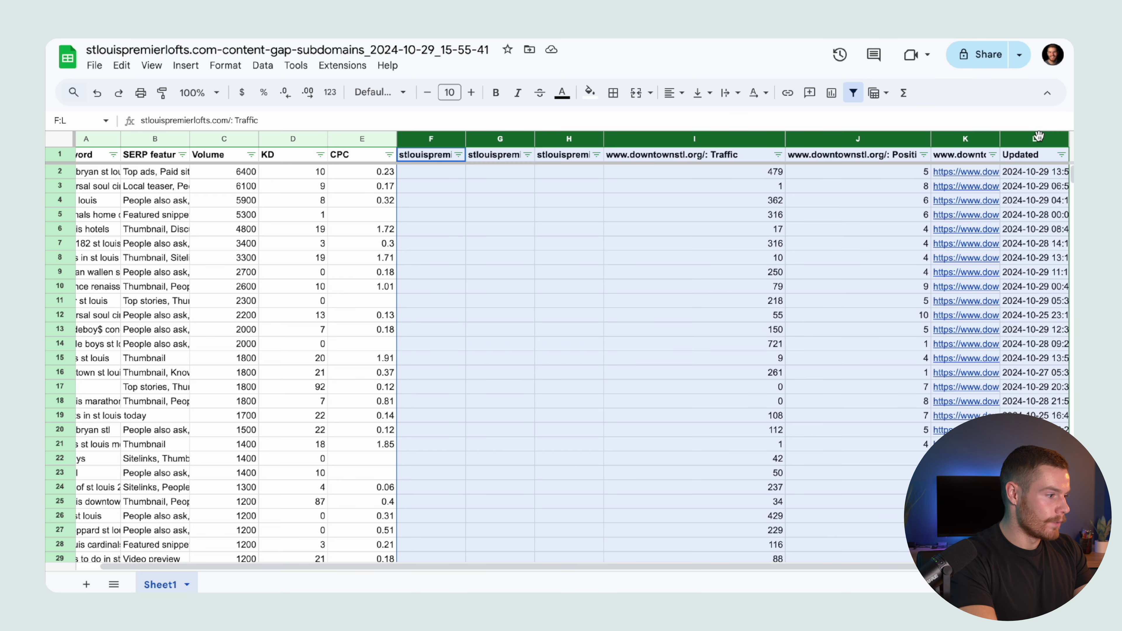
right_click(1038, 138)
click(1060, 249)
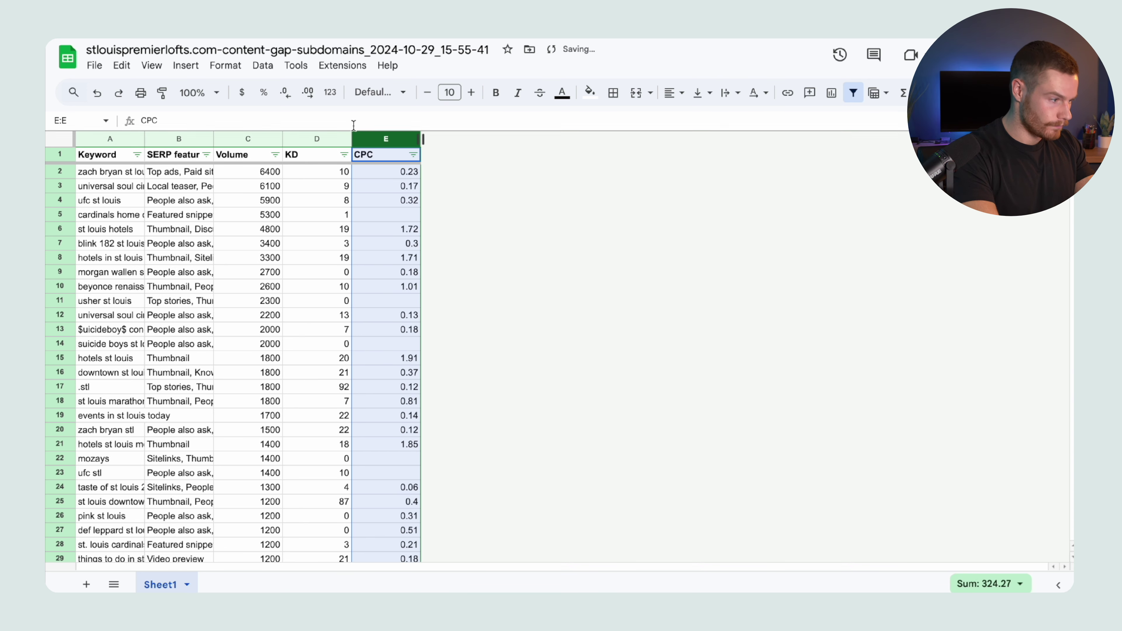
click(110, 139)
double_click(144, 139)
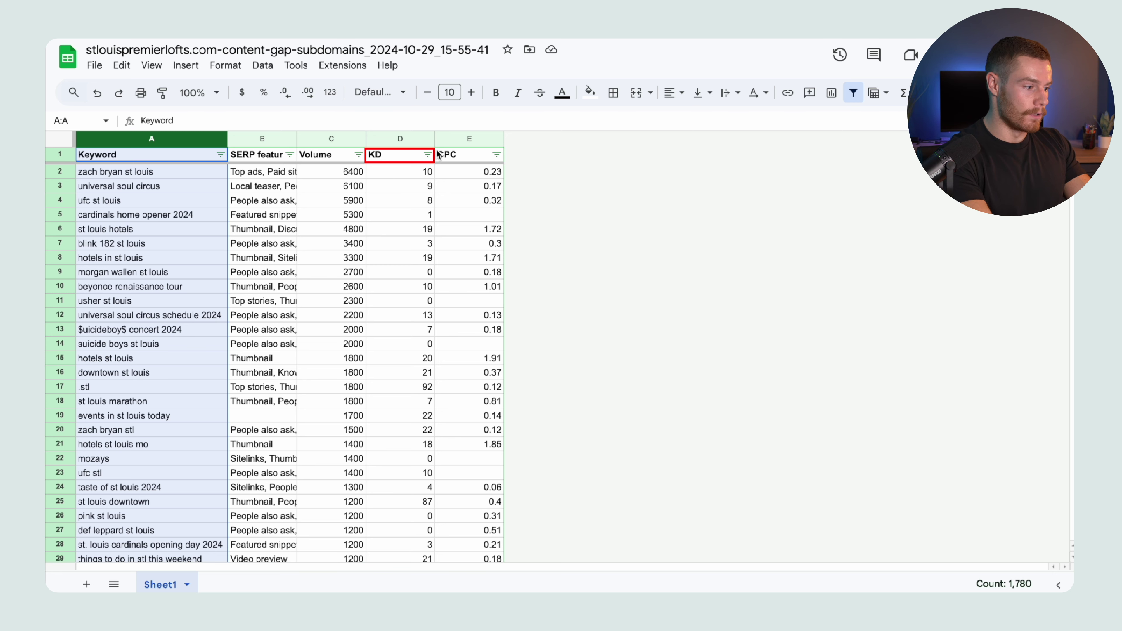
Filter the KD column by condition to show only values less than 10.
click(427, 154)
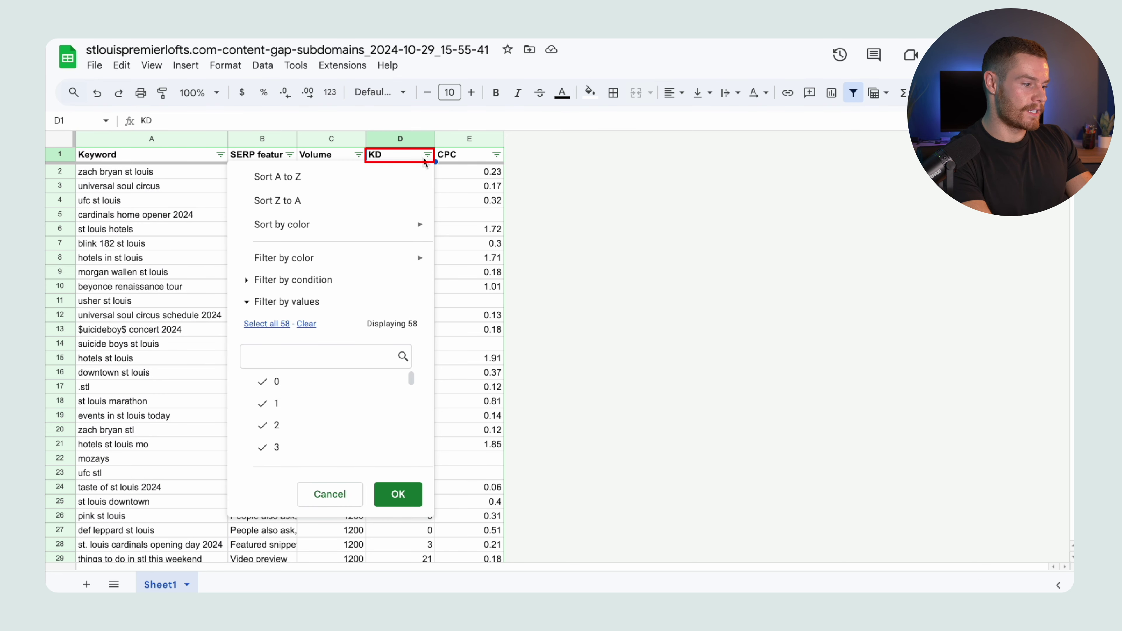
click(304, 279)
click(325, 306)
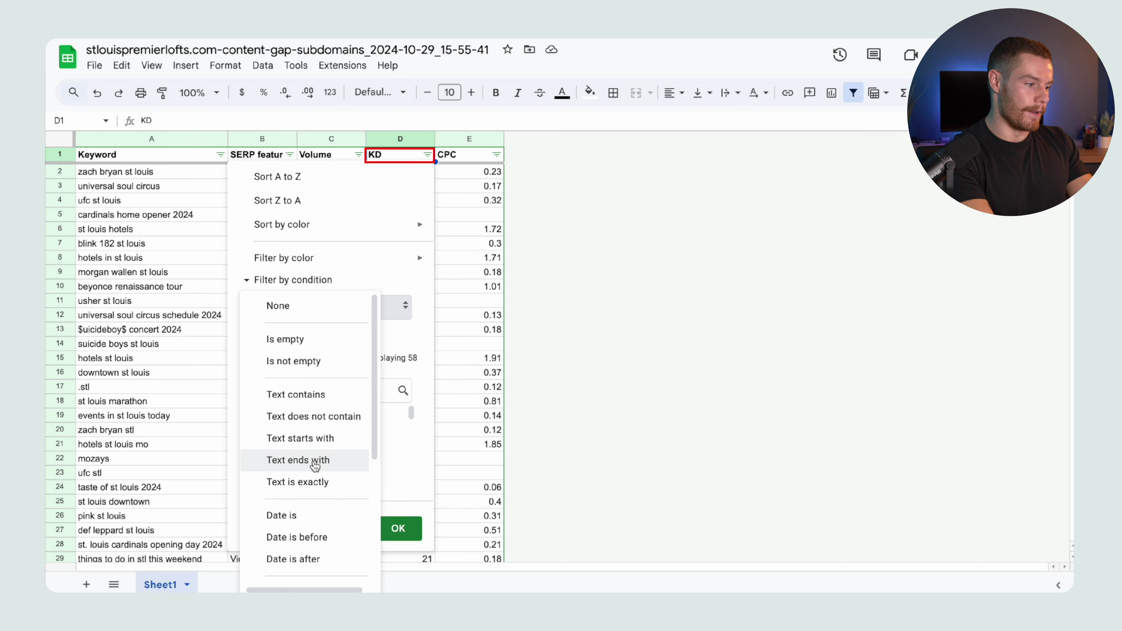
scroll(325, 459, down, 3)
click(326, 458)
text(10)
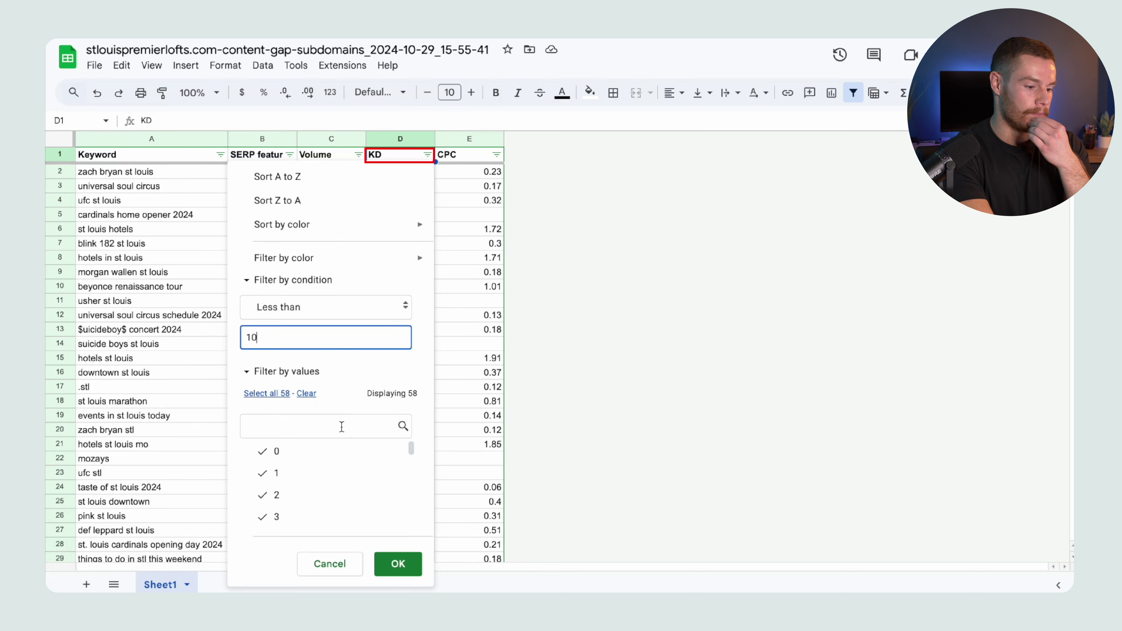
click(392, 566)
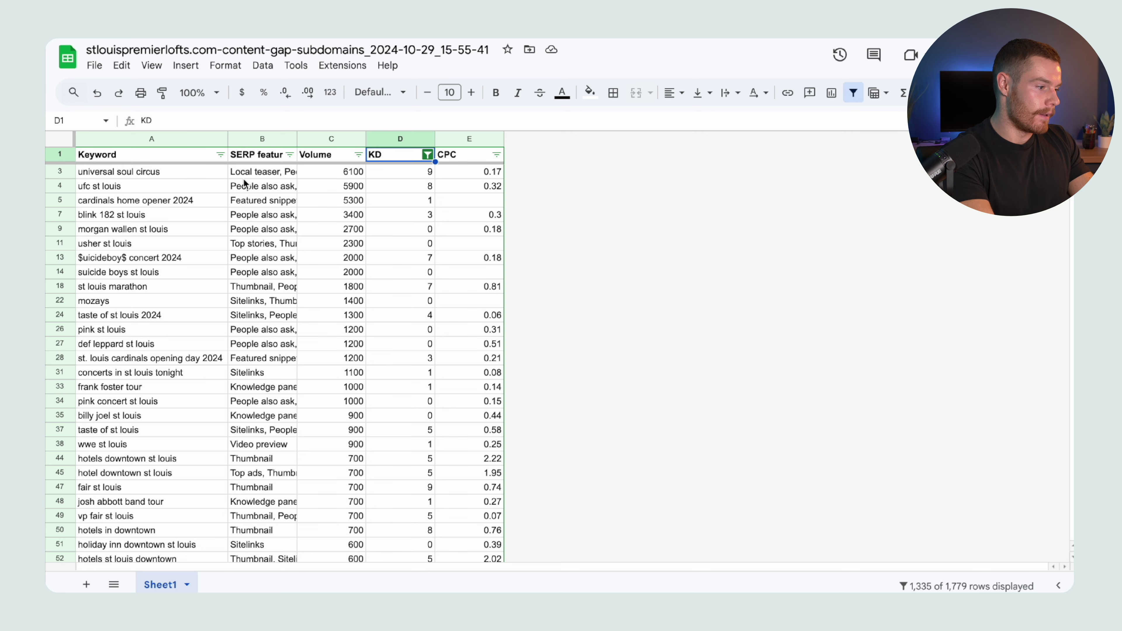
Filter the Keyword column by condition to show only text containing "st louis".
click(221, 156)
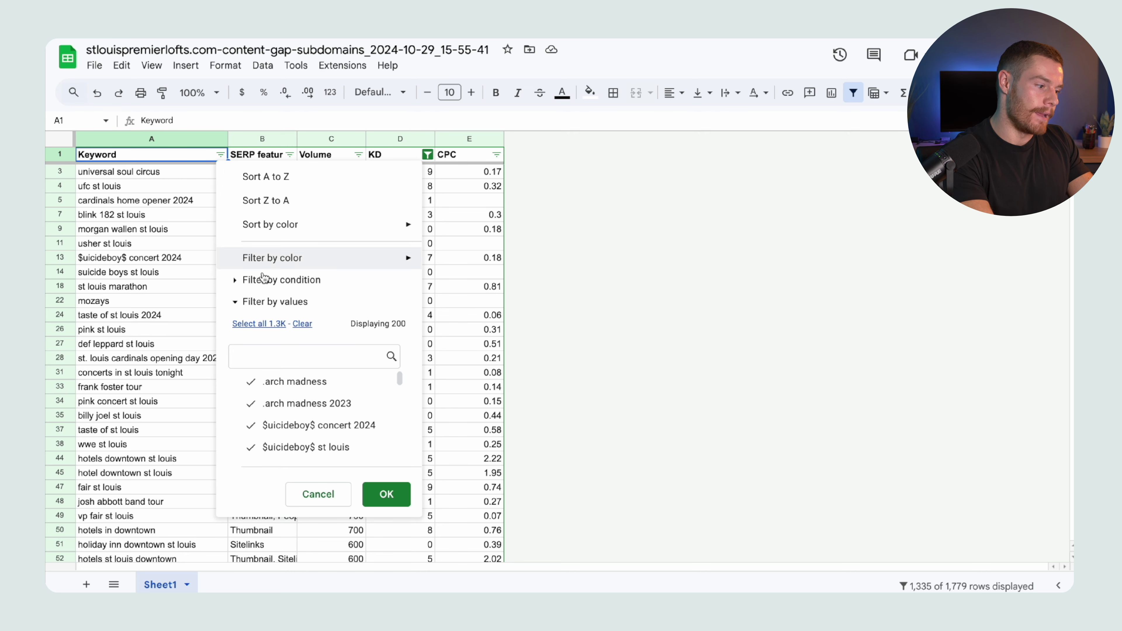
click(282, 285)
click(309, 307)
click(274, 384)
text(st louis)
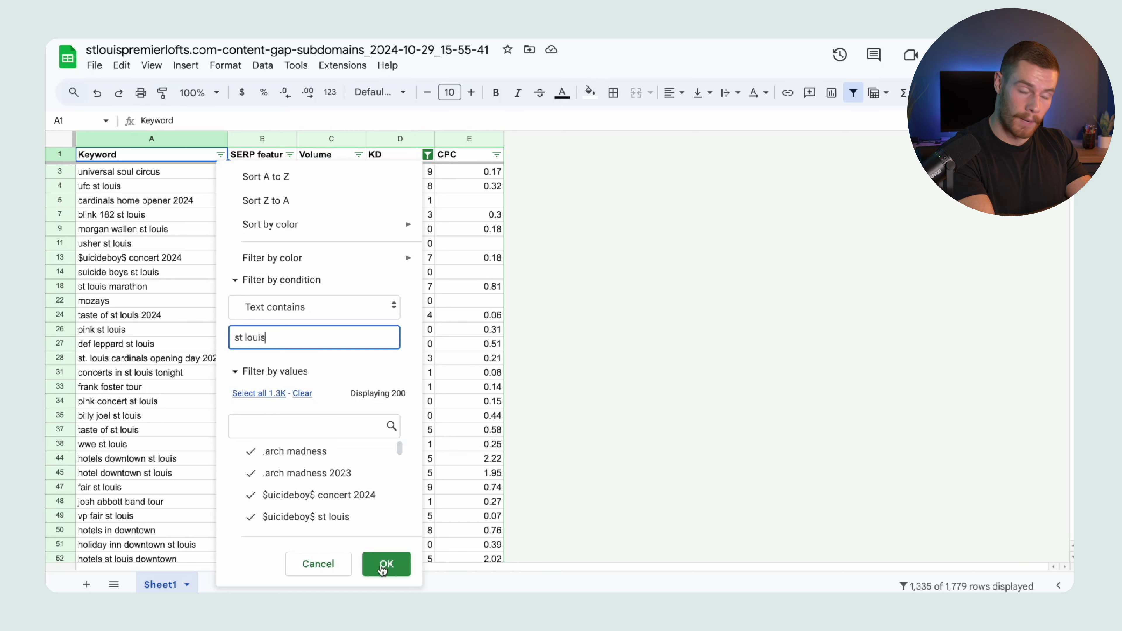
click(385, 565)
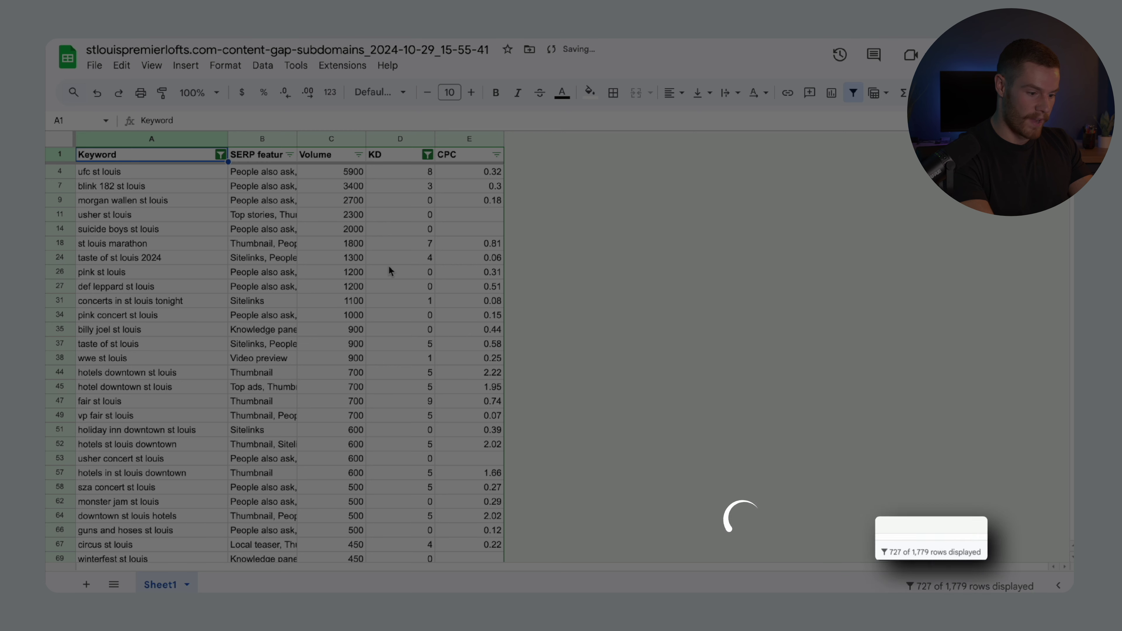
Widen the SERP features column and filter the Volume column by condition to values between 50 and 1000.
drag(295, 137, 381, 137)
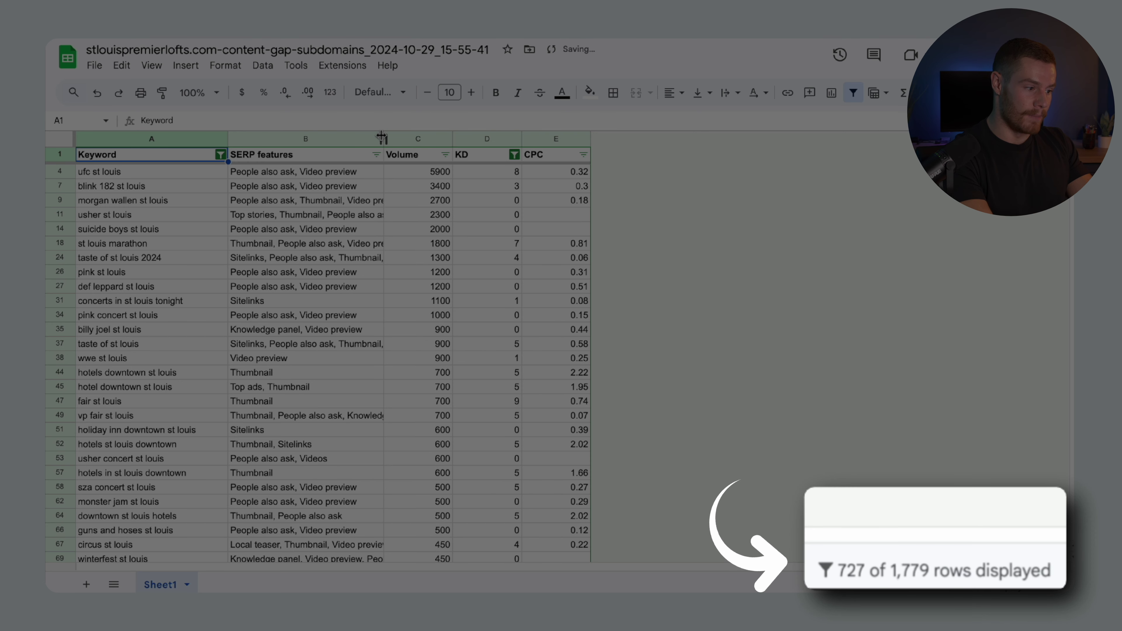
click(417, 139)
click(446, 154)
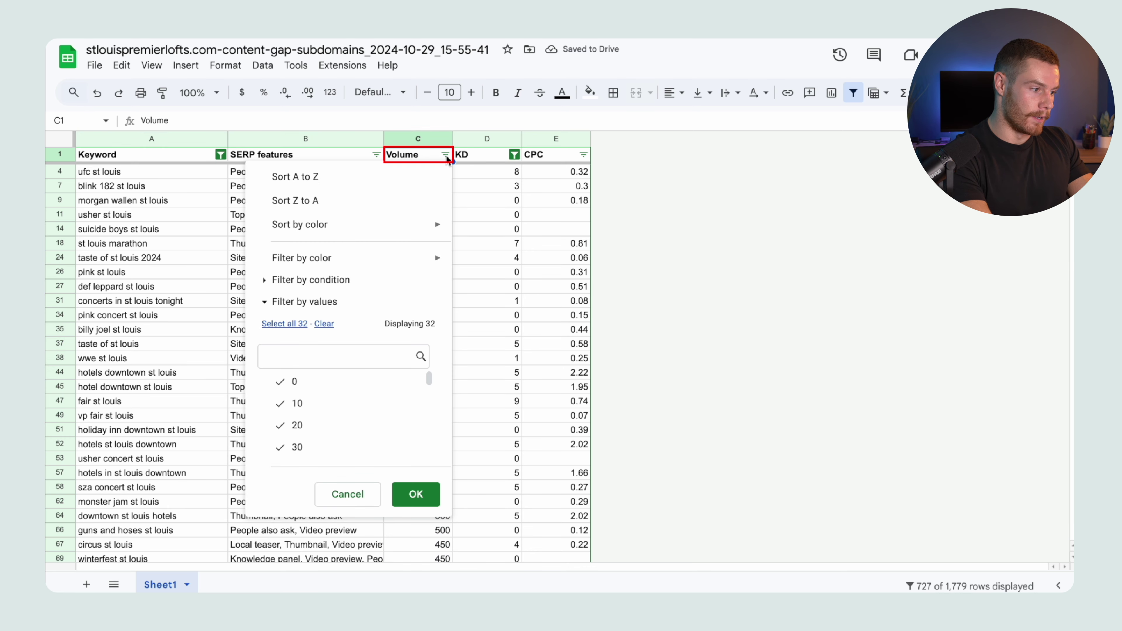
click(317, 303)
click(311, 280)
click(309, 306)
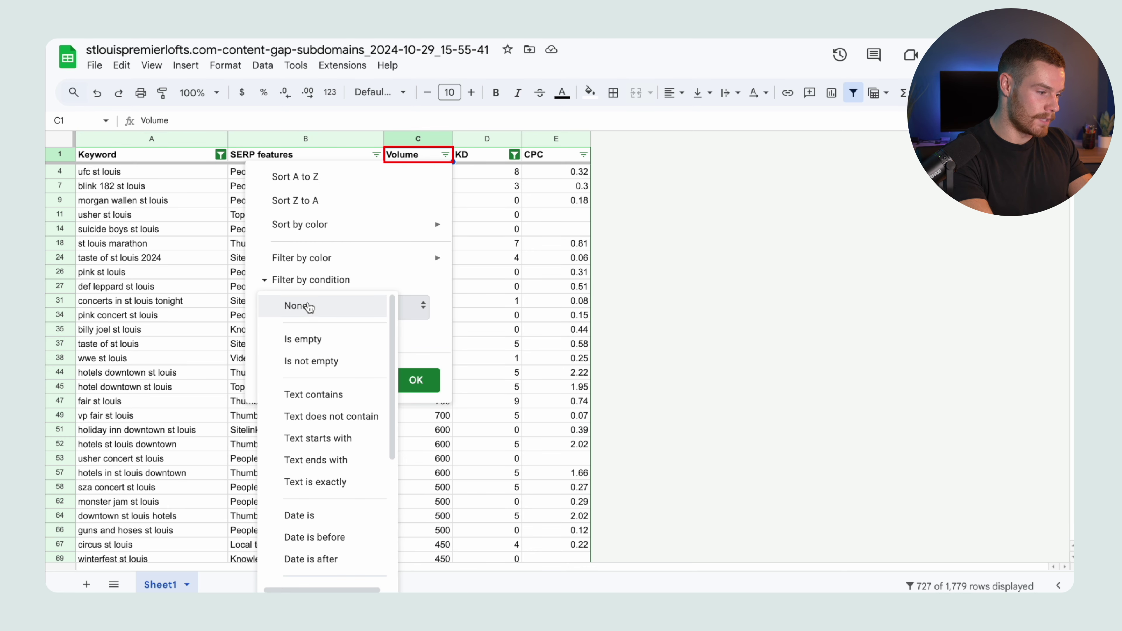
scroll(331, 471, down, 4)
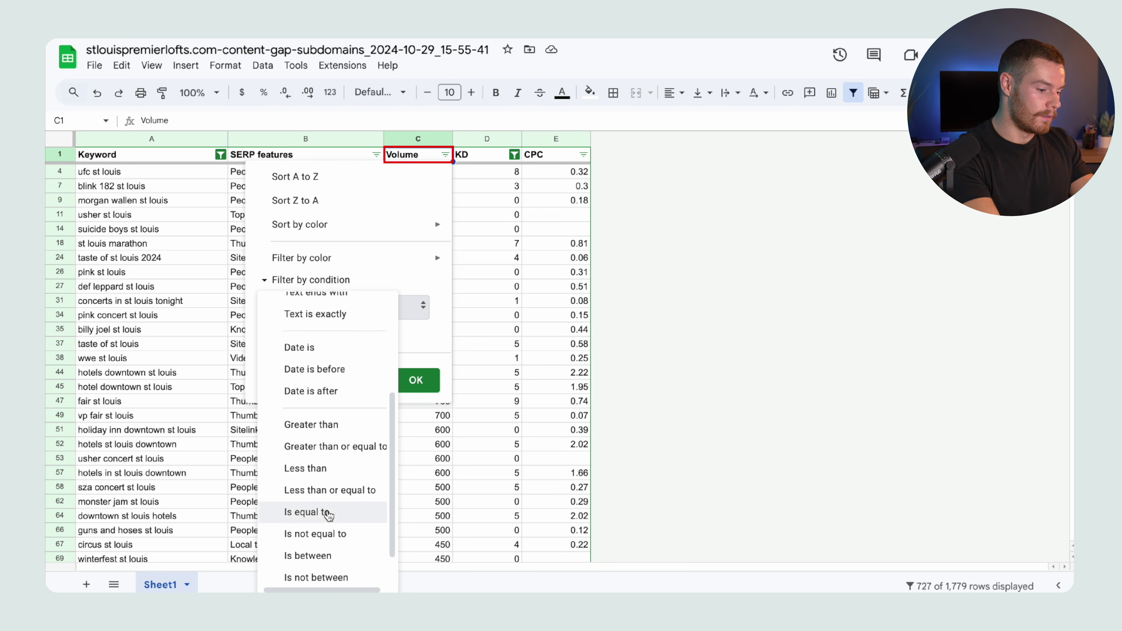
click(323, 557)
click(338, 339)
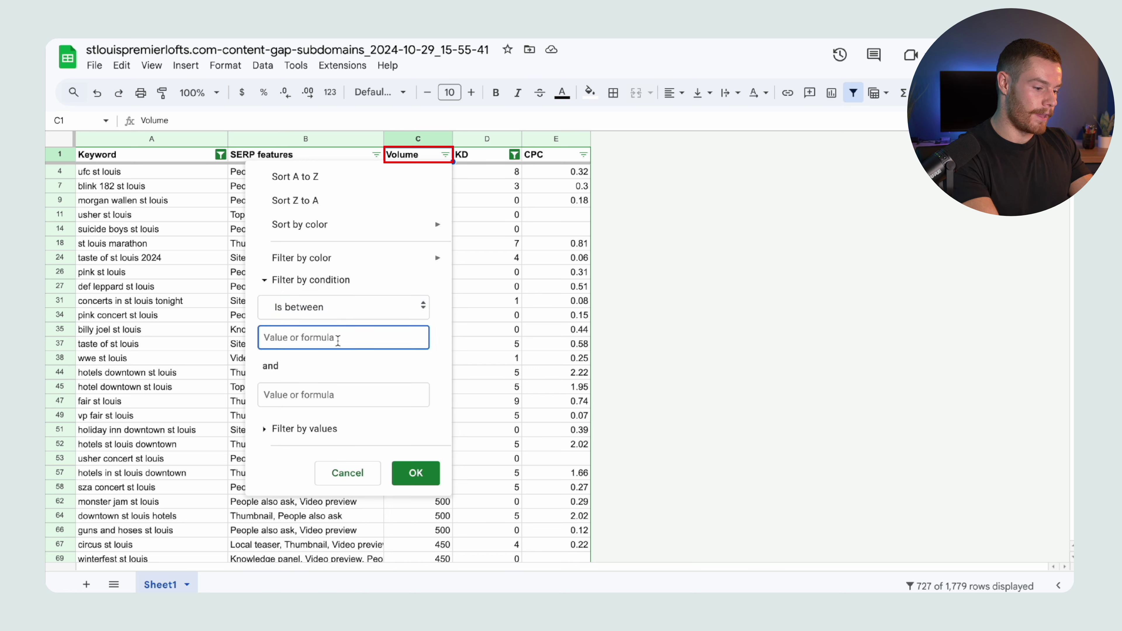
text(50)
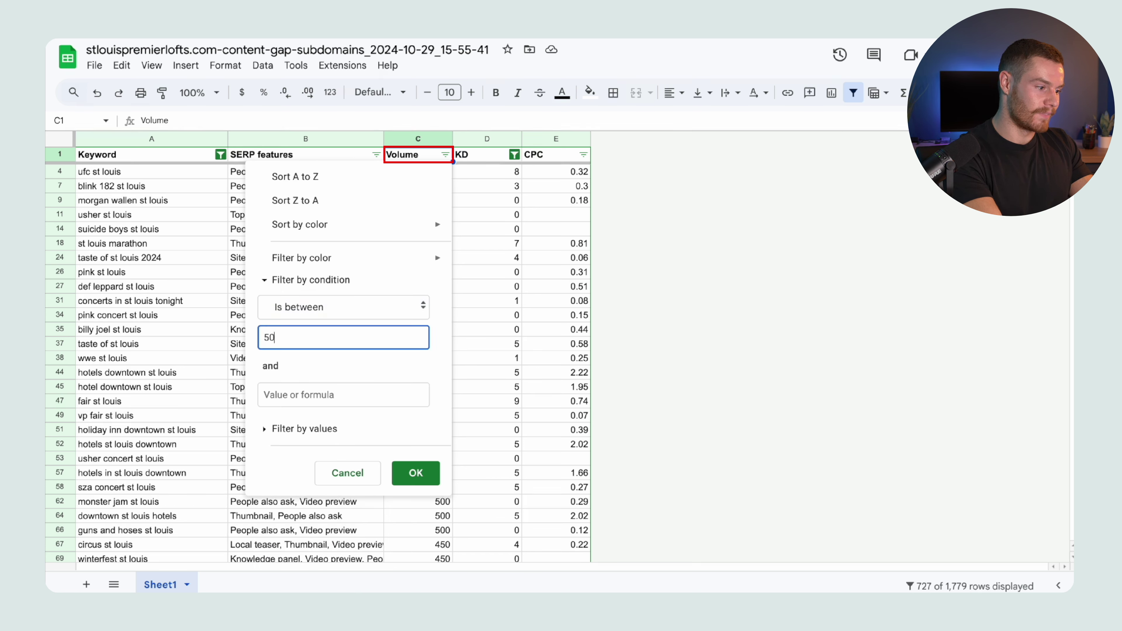
click(341, 389)
text(1000)
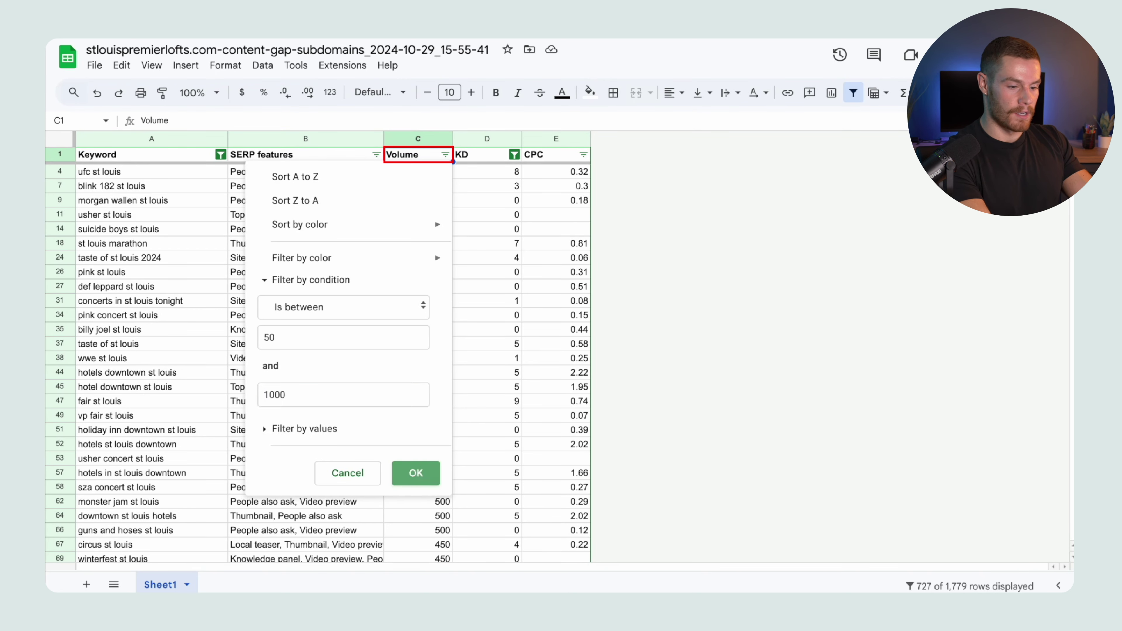
click(417, 473)
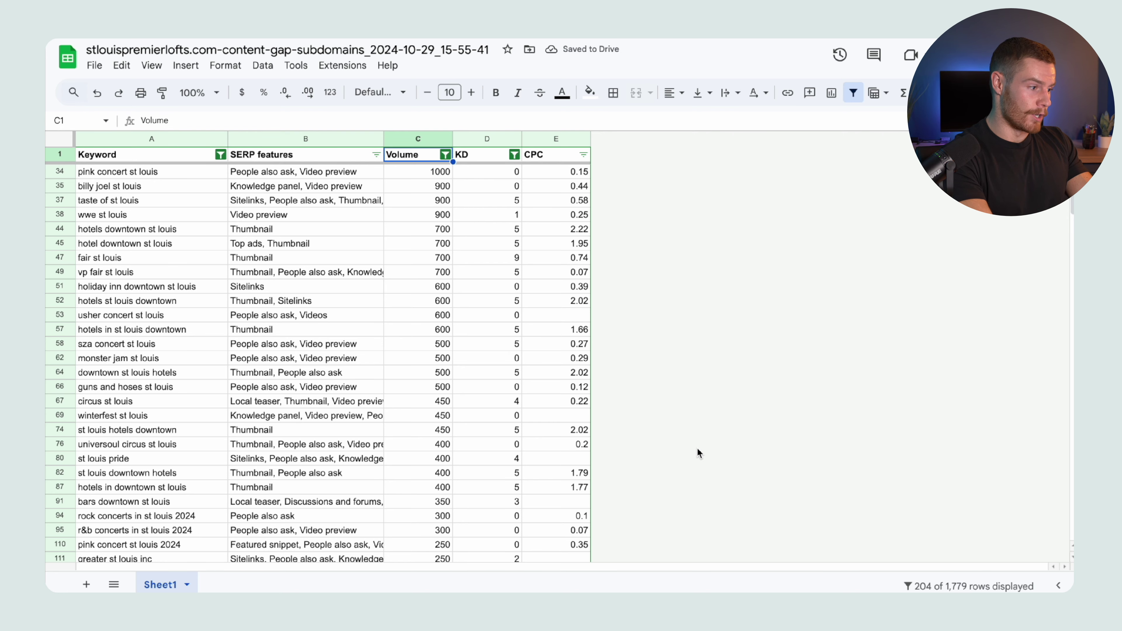
Select the filtered keywords from A34 down, and copy ChatGPT's Keywords and Relevance Score table for them into the sheet starting at A1.
click(174, 172)
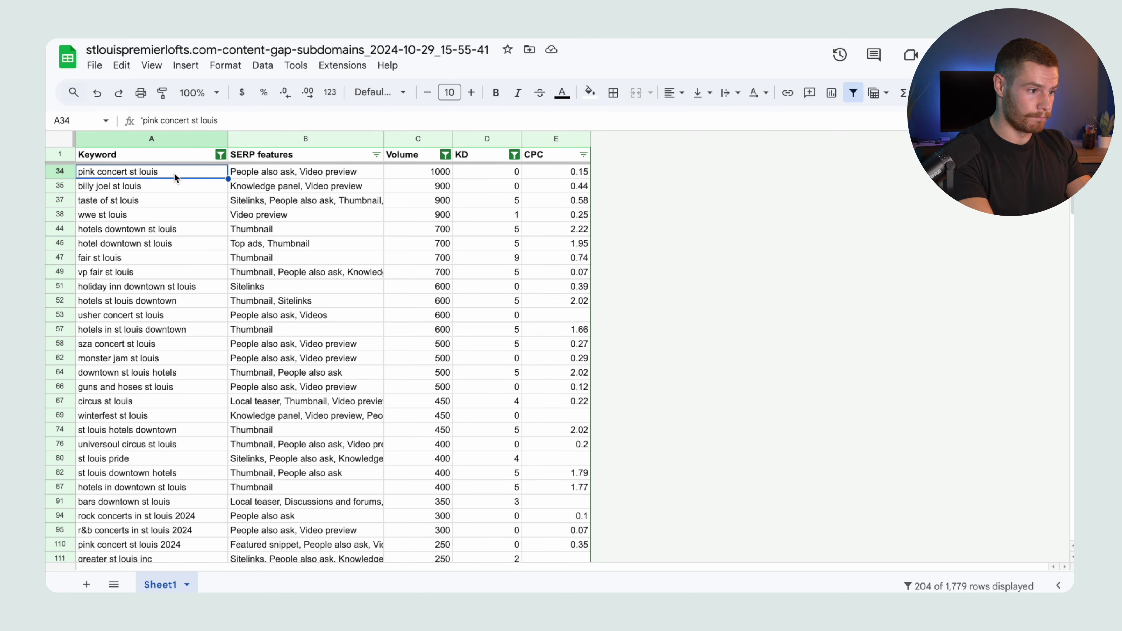
key(ctrl+shift+Down)
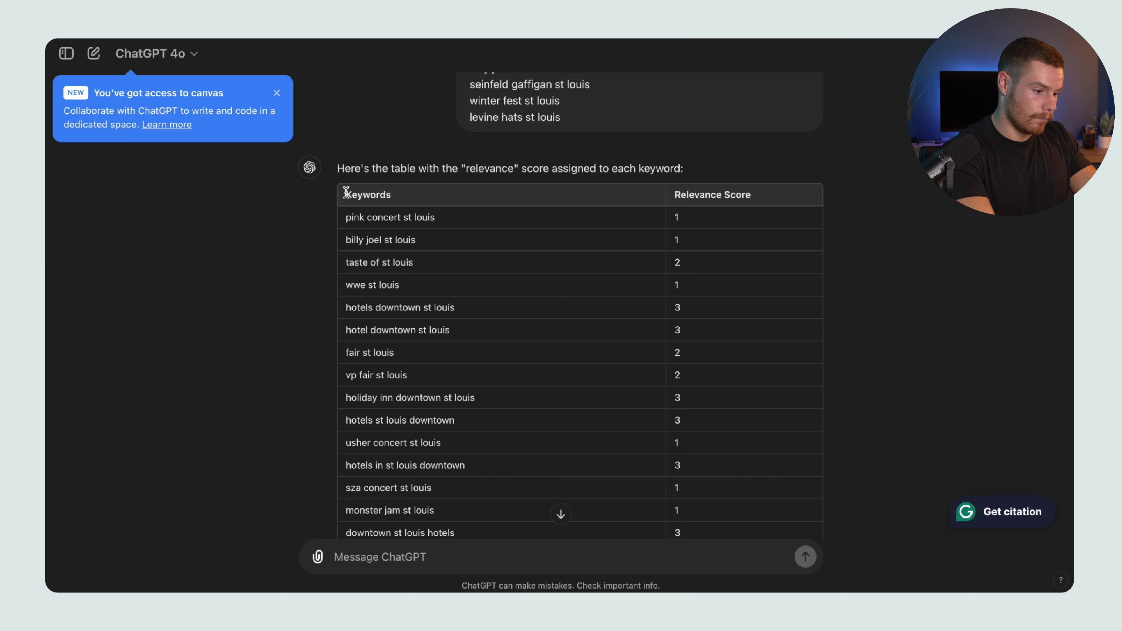
drag(346, 192, 707, 417)
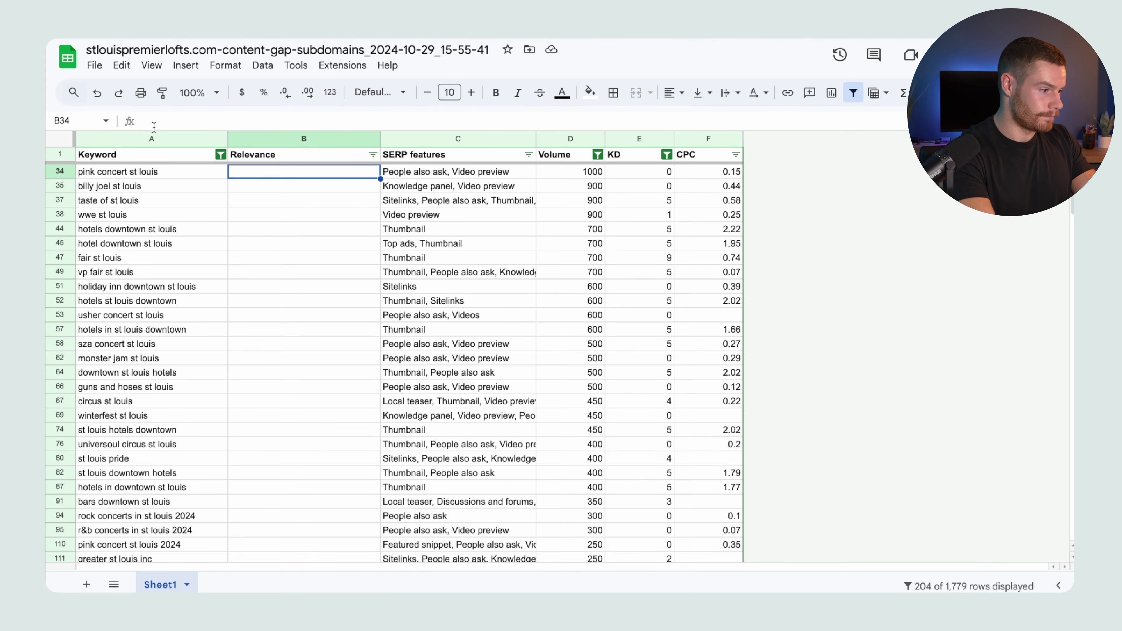
click(129, 154)
key(ctrl+v)
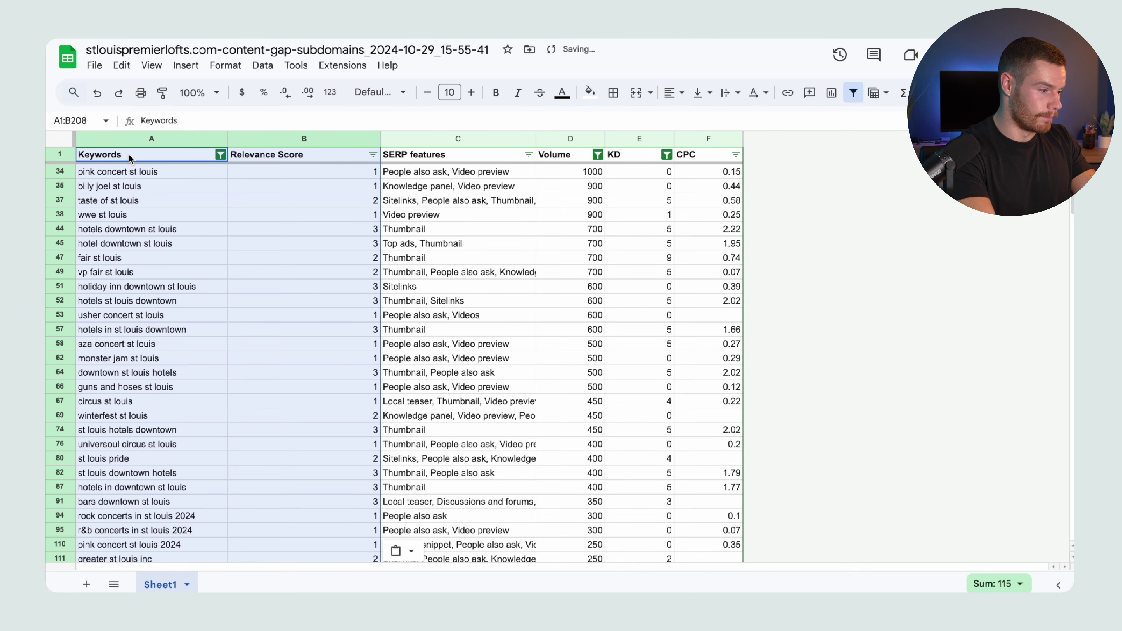
Filter the Relevance Score column by values to show only keywords with a score of 3.
click(373, 154)
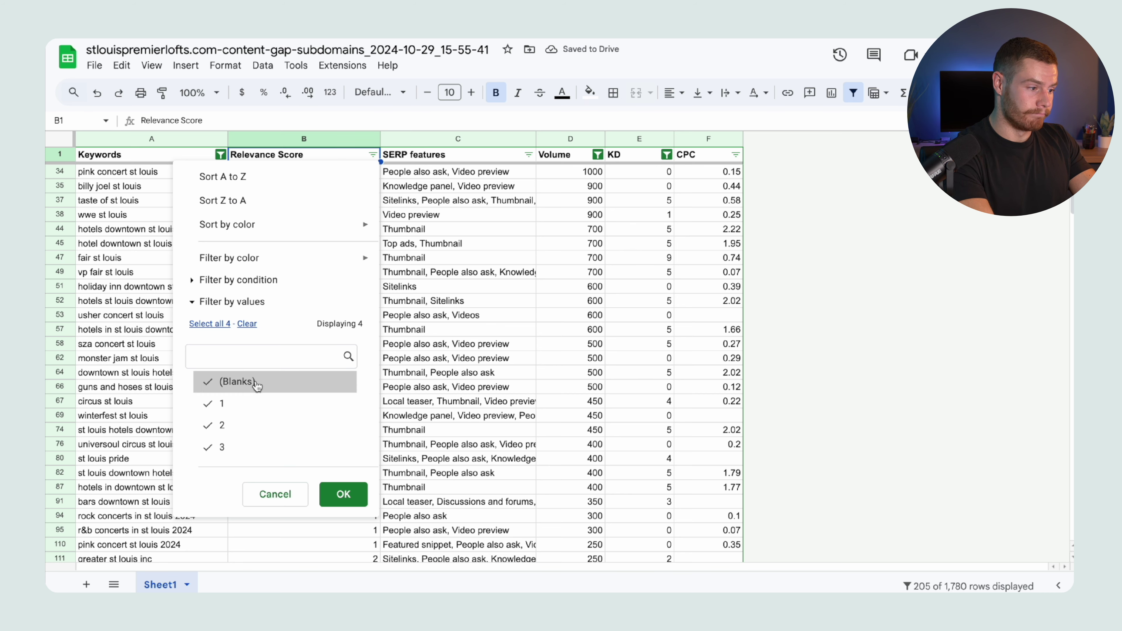
click(254, 402)
click(251, 427)
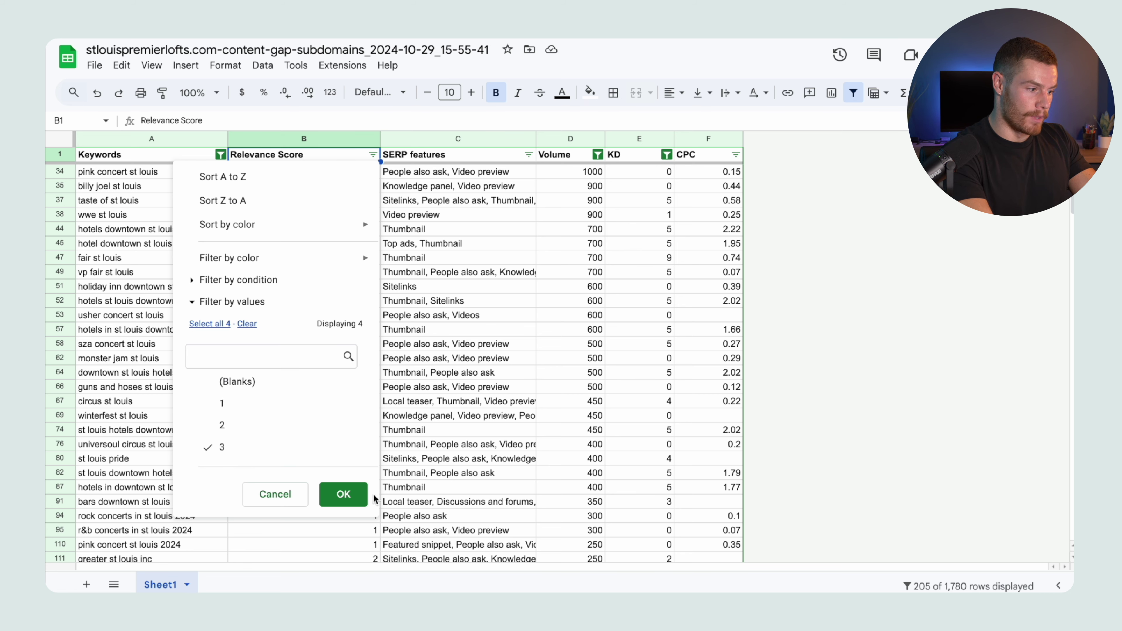
click(344, 495)
Look over the keywords scored 3 in the sheet, and revisit the Ahrefs content gap report and ChatGPT's score table.
scroll(458, 309, down, 3)
scroll(457, 306, up, 3)
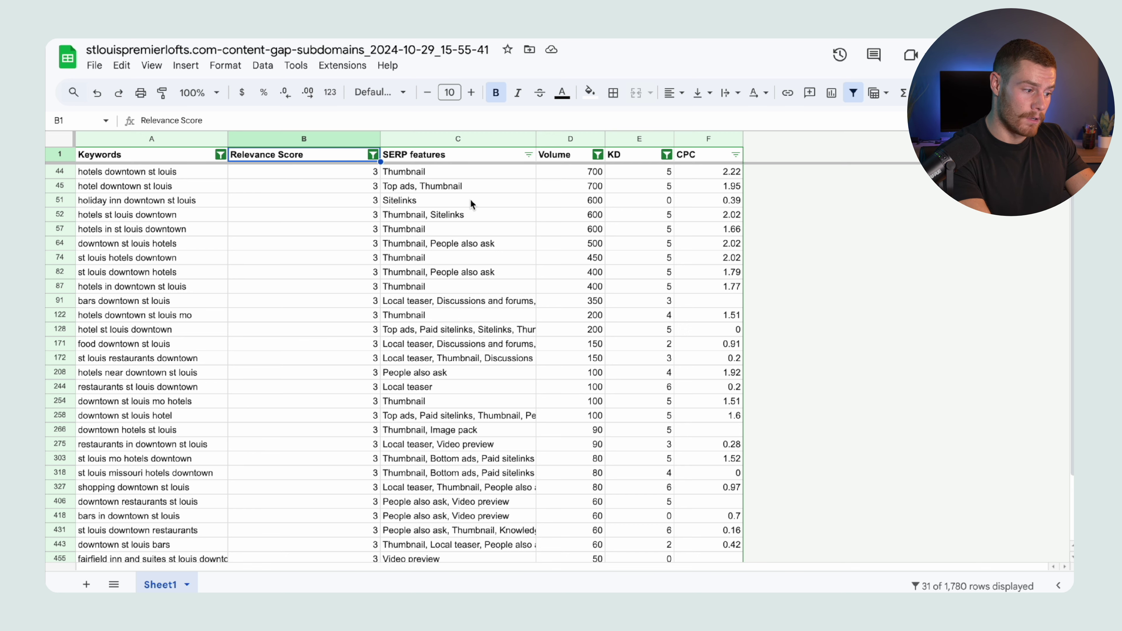
scroll(360, 244, down, 3)
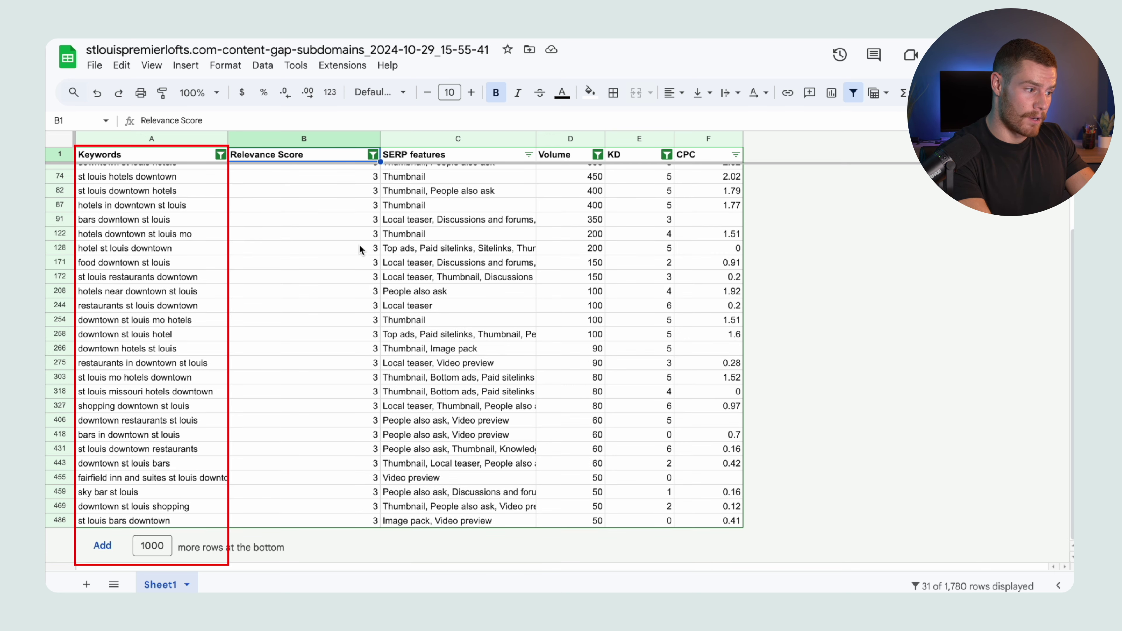
scroll(360, 244, up, 3)
drag(184, 175, 349, 562)
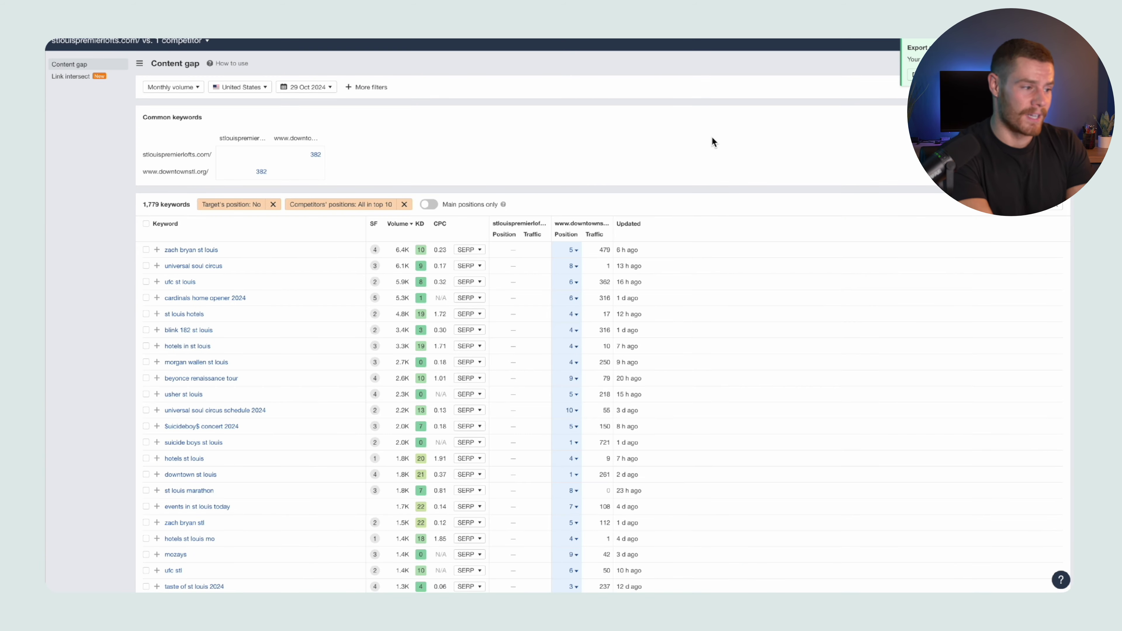
scroll(712, 140, up, 1)
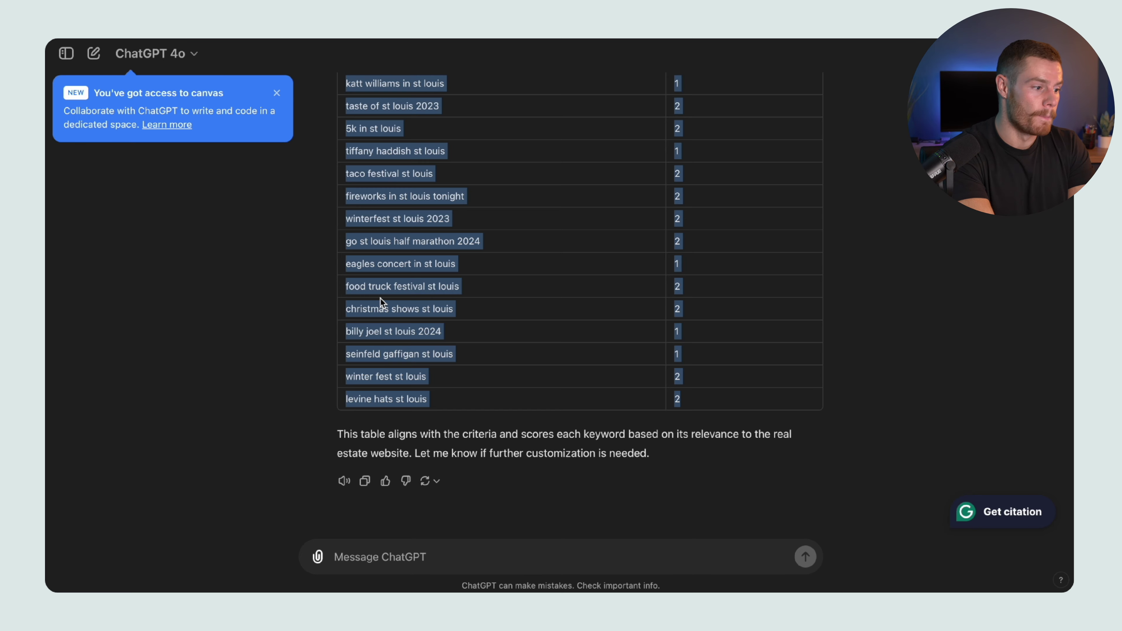
scroll(560, 513, up, 2)
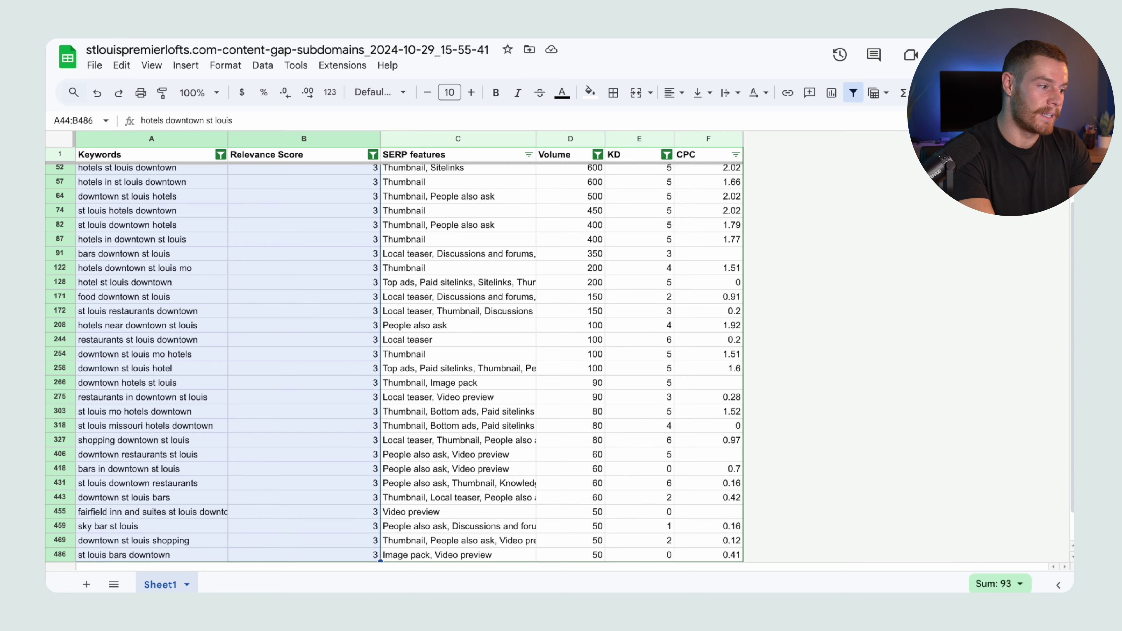
scroll(255, 339, up, 2)
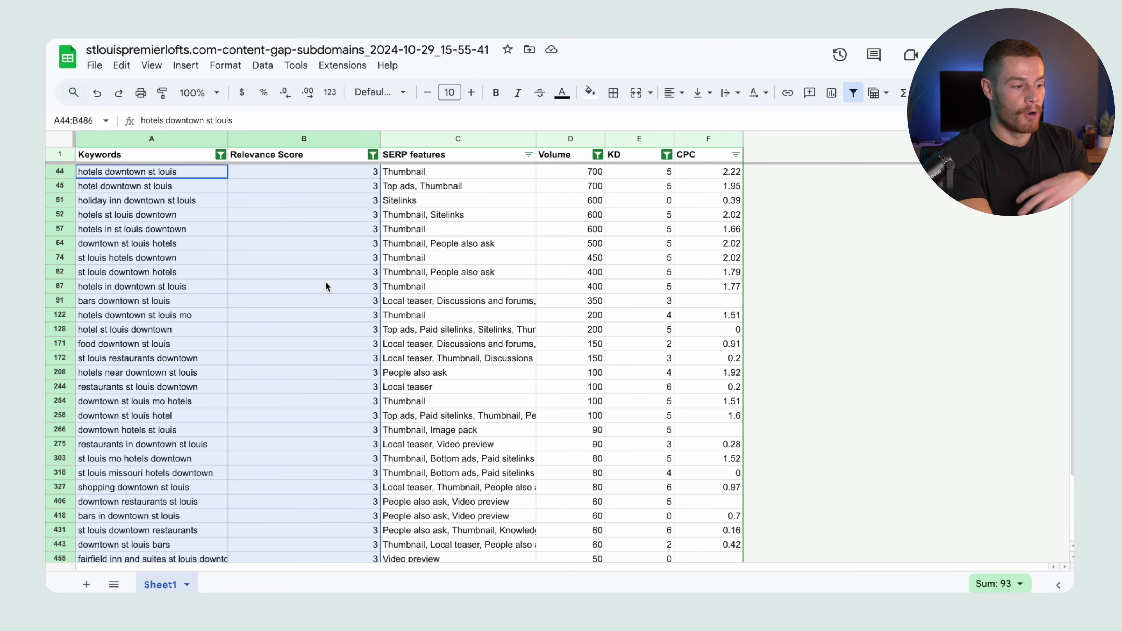
click(334, 171)
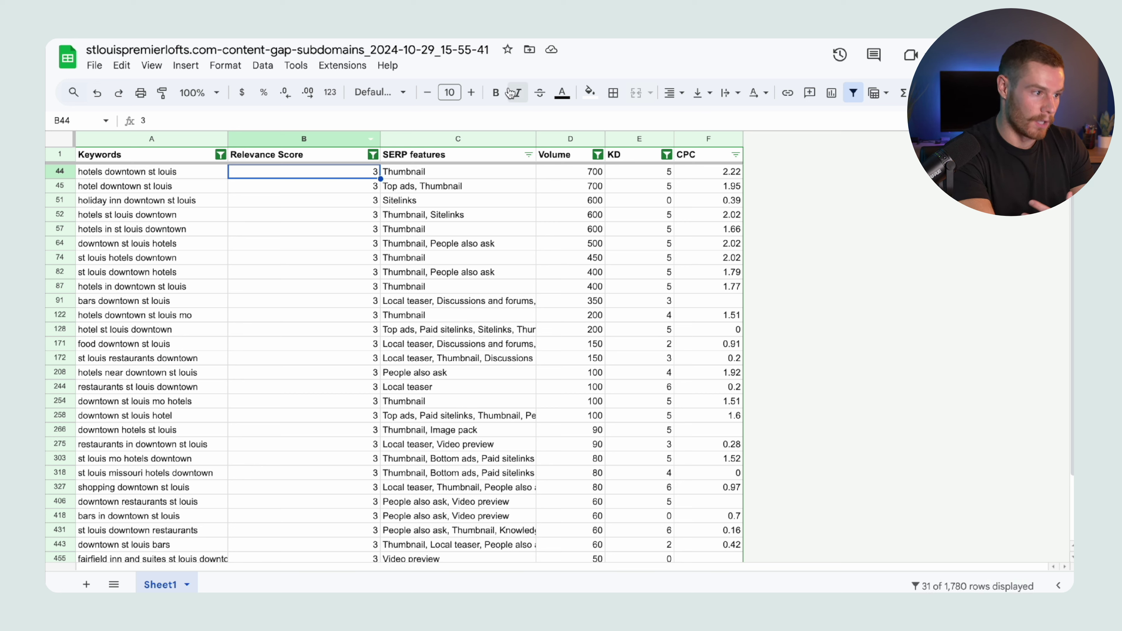
drag(170, 171, 364, 199)
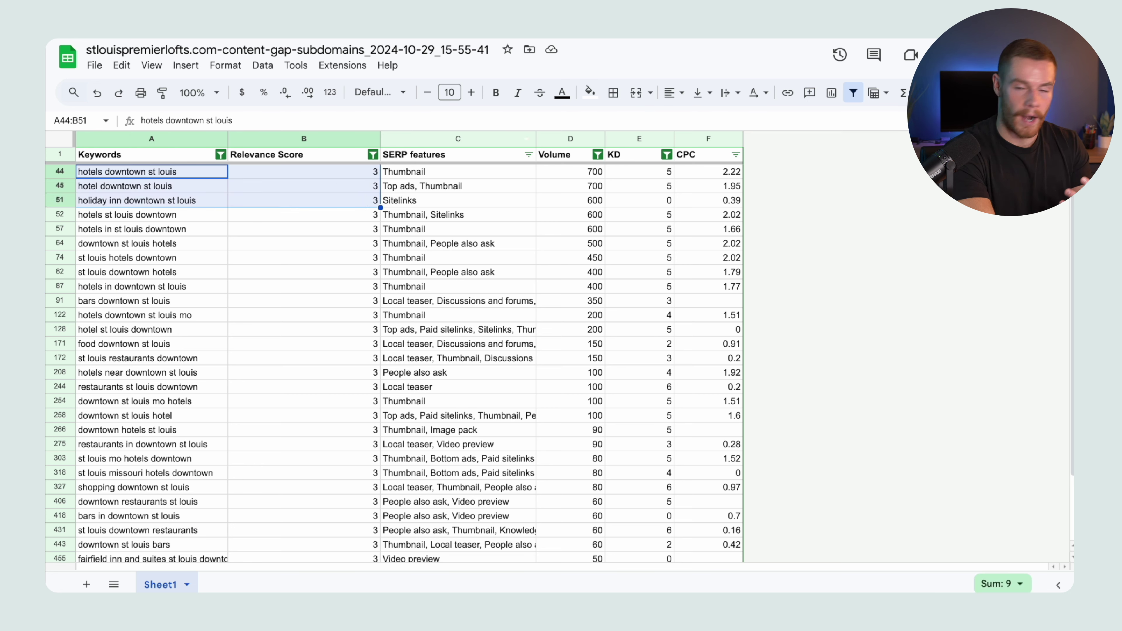